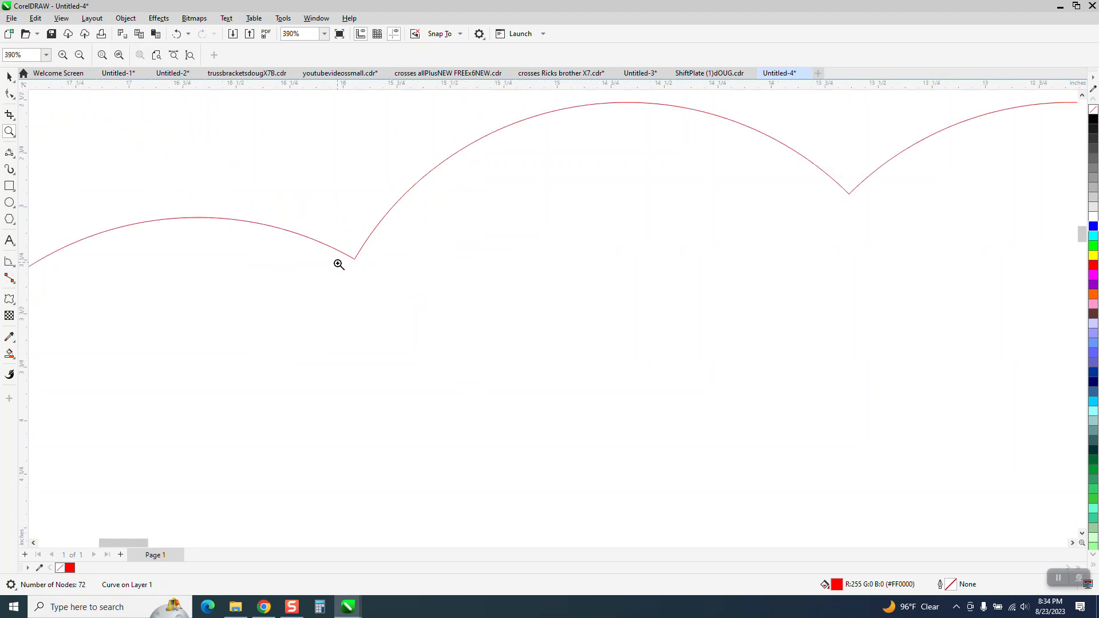
Move the red-filled scalloped circle up and outward, so it overlaps the page only at its upper-right corner.
left_click(7, 76)
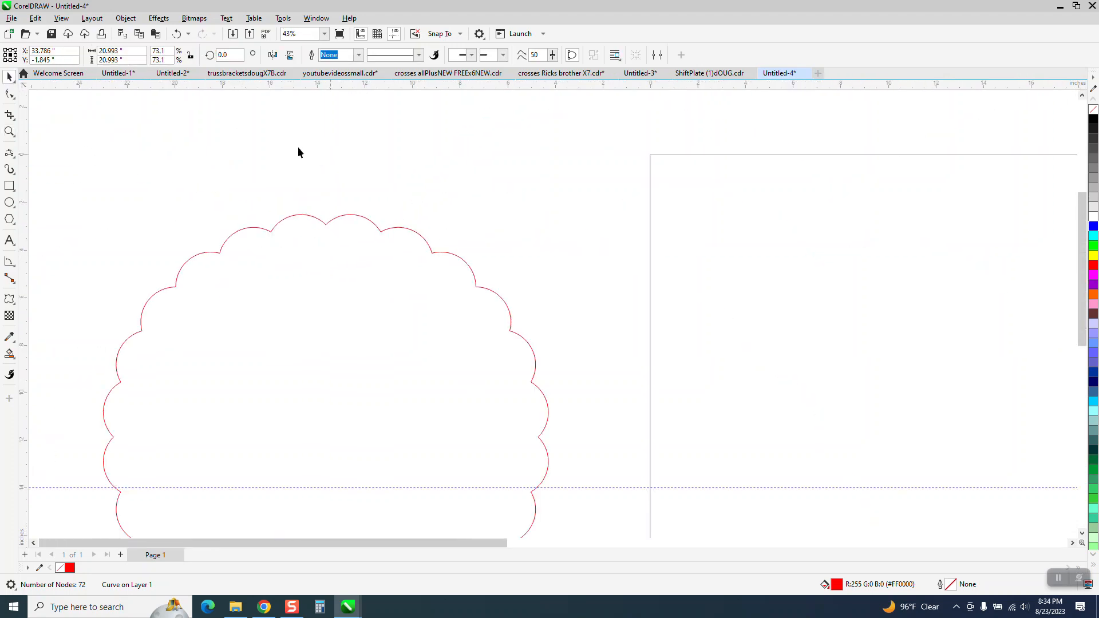
scroll(315, 153, "down", 1)
scroll(361, 252, "down", 1)
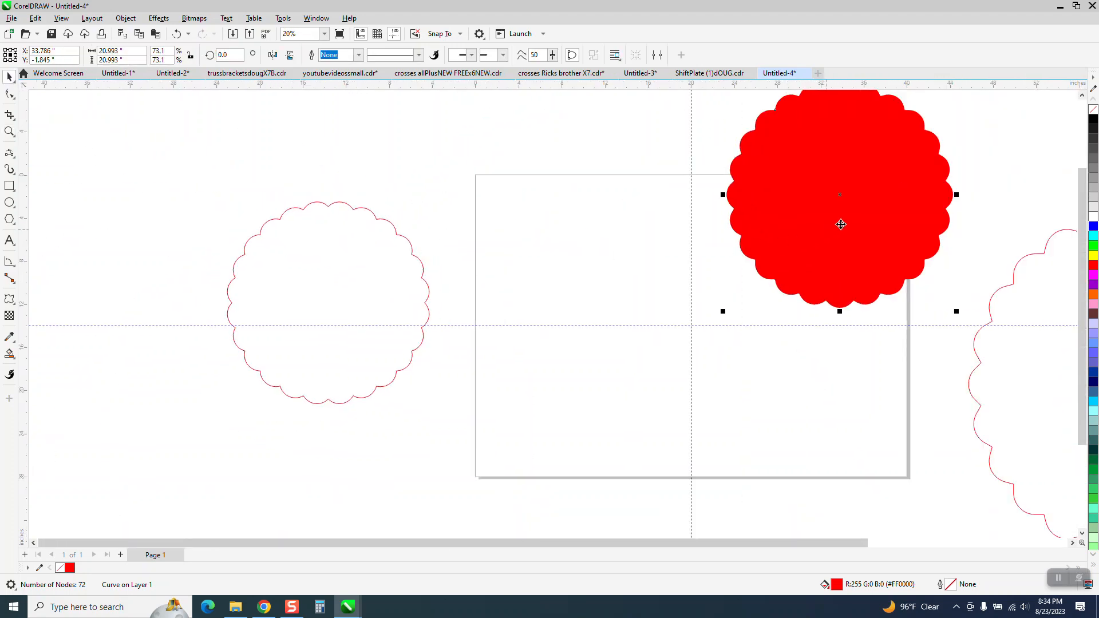
left_click_drag(830, 229, 919, 190)
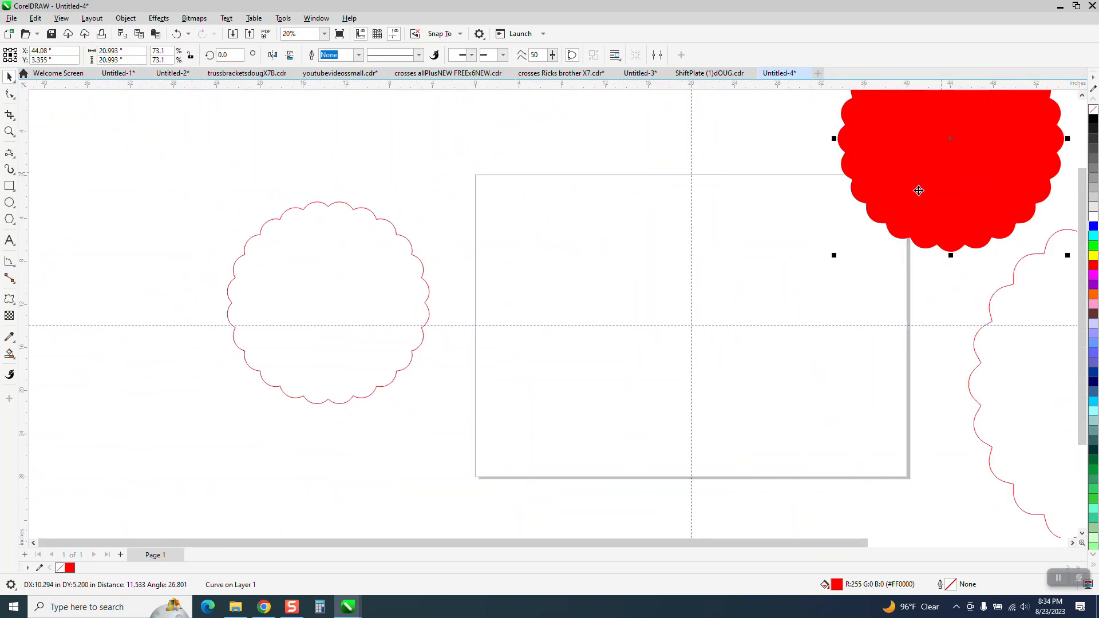
Draw a circle about 18.85 in in diameter and centre it on the page.
left_click(9, 202)
left_click_drag(769, 270, 591, 479)
key("p")
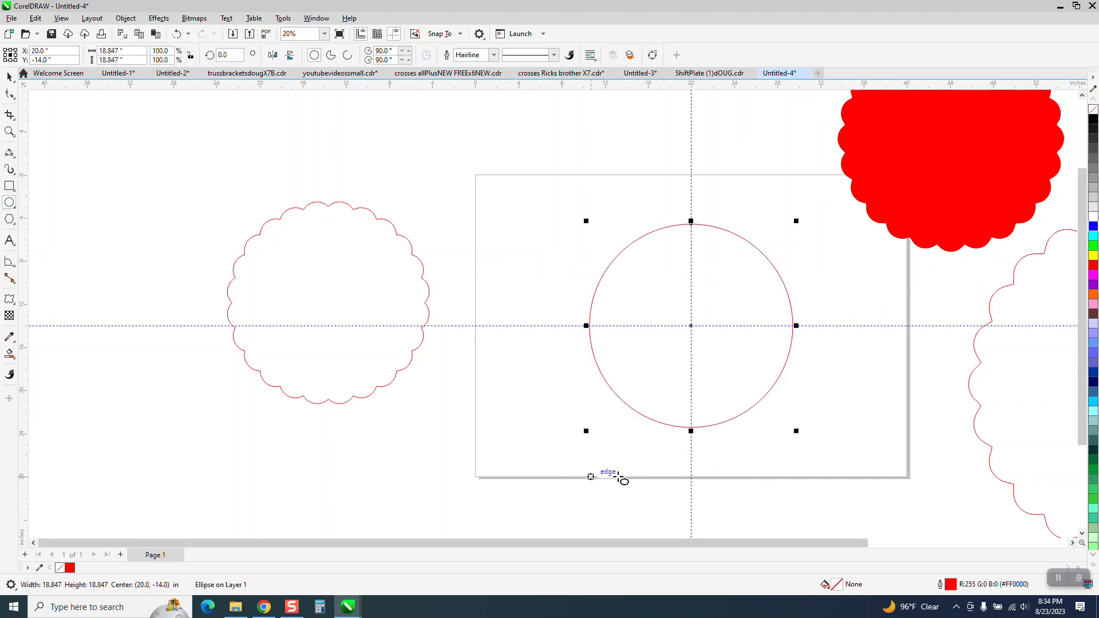
Draw a vertical two-point line about 26.45 in long and centre it on the page across the circle.
left_click(9, 153)
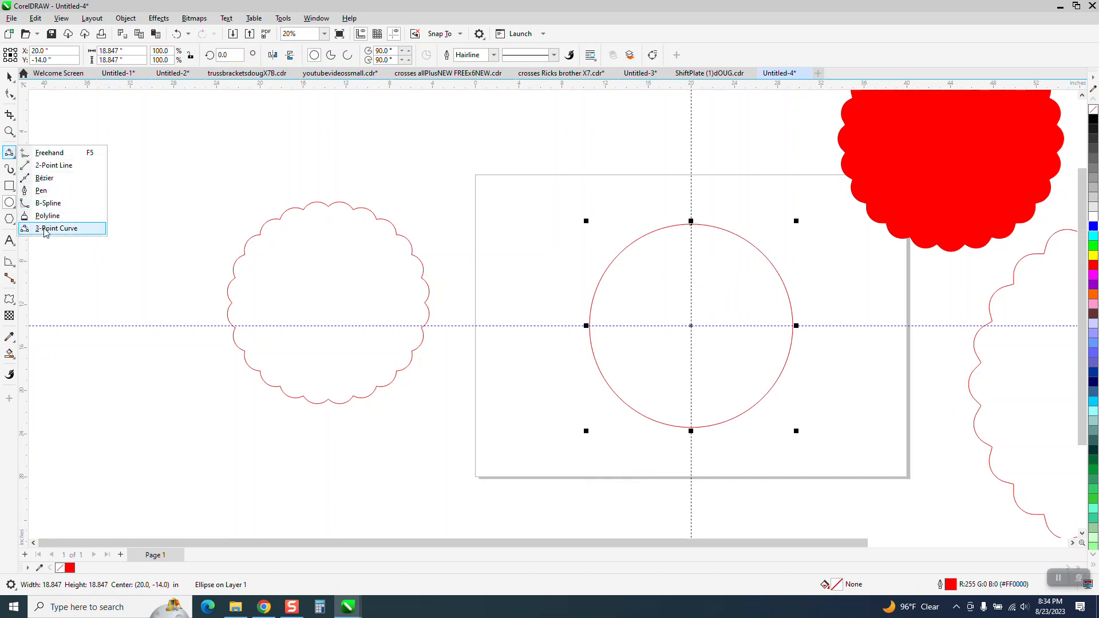
left_click(54, 165)
left_click_drag(535, 171, 557, 454)
key("p")
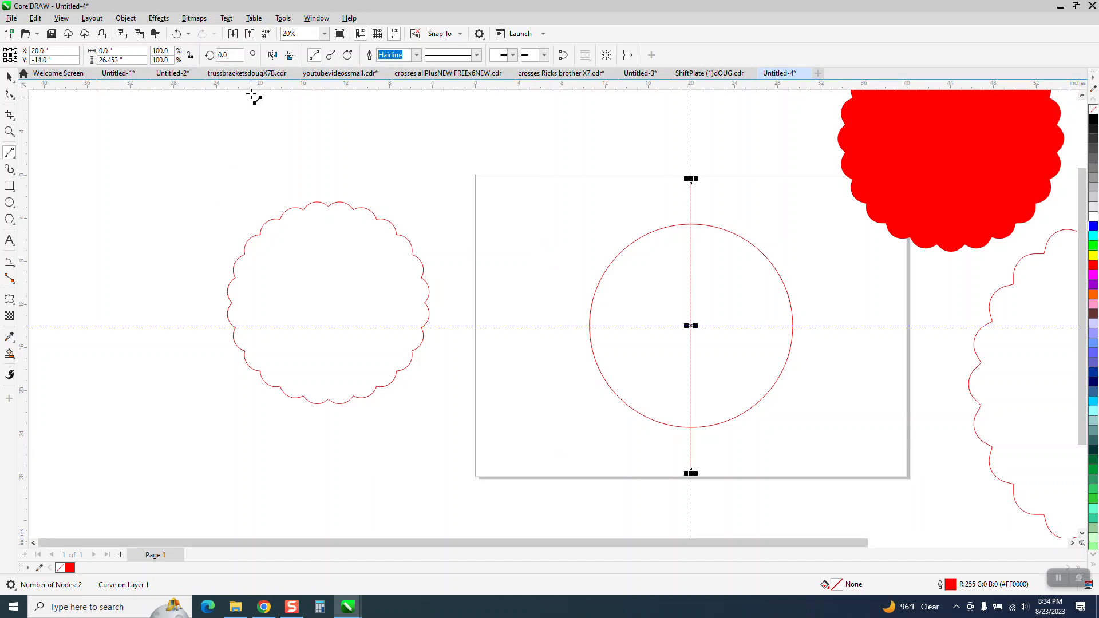
Create a copy of the vertical line rotated 15 degrees about its centre.
left_click(225, 55)
type("15")
key("Return")
Draw a 2-point curve bulging outward between the points where the two lines cross the top of the circle.
key("z")
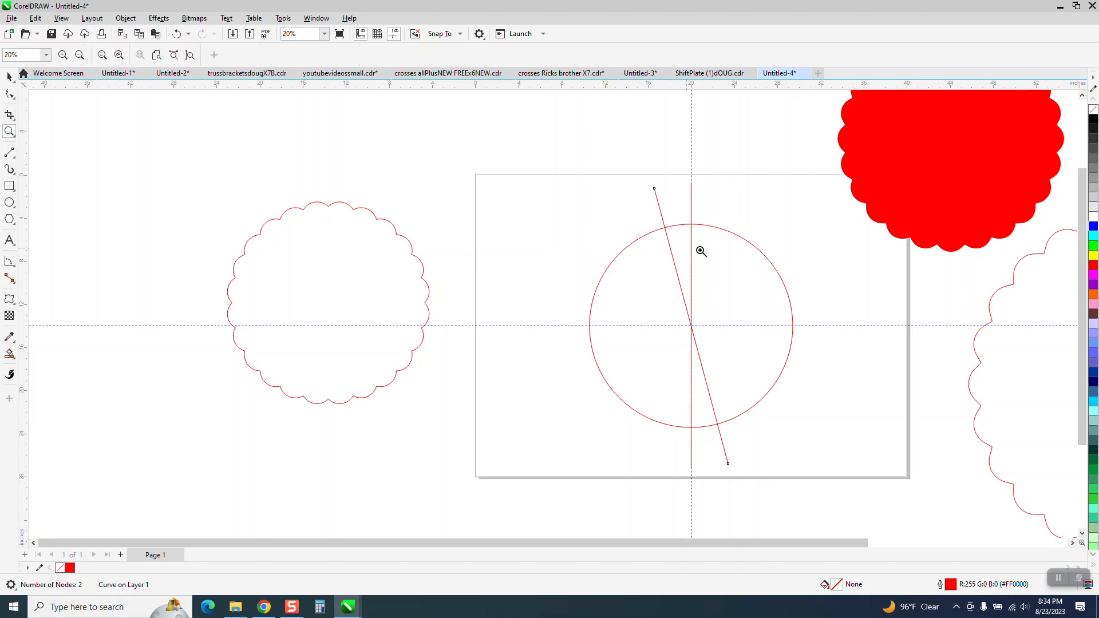
left_click_drag(661, 218, 763, 256)
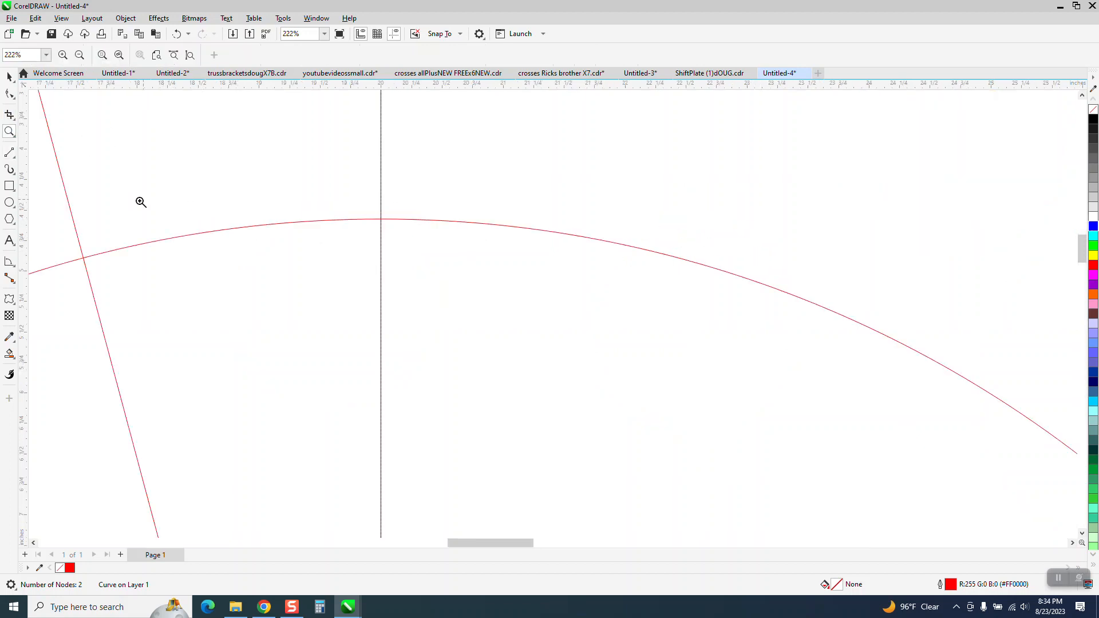
left_click(14, 157)
left_click(47, 229)
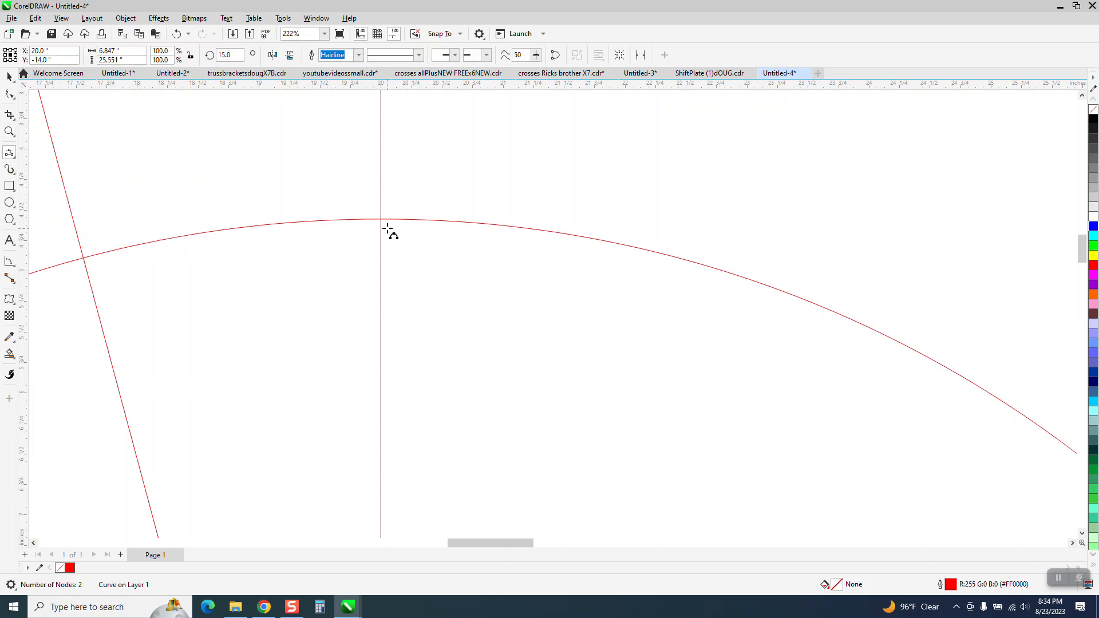
left_click_drag(381, 220, 84, 259)
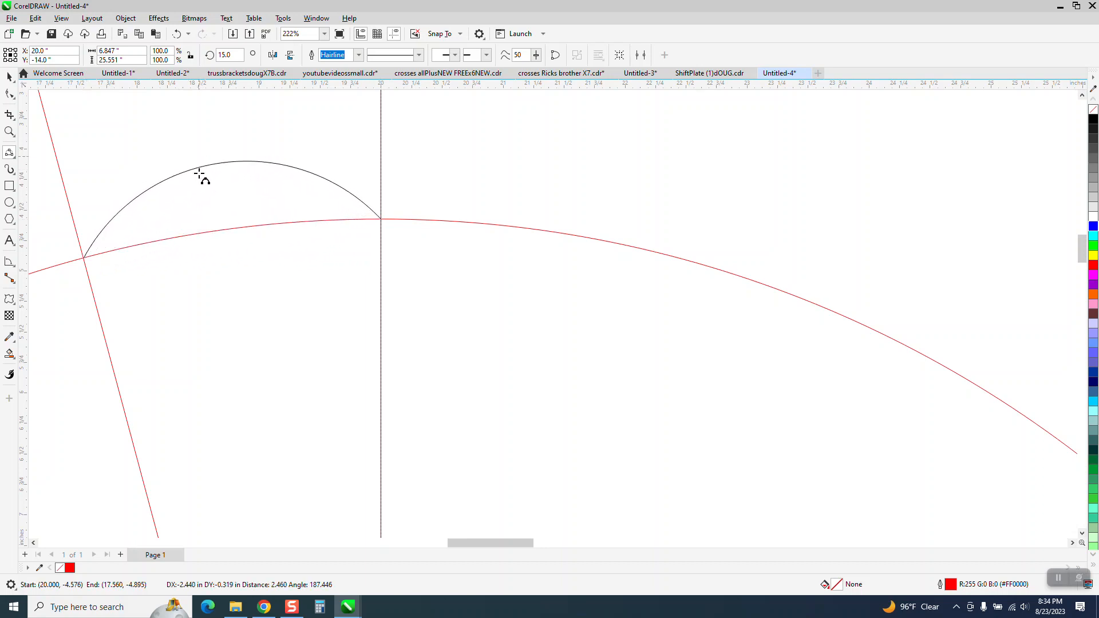
left_click(195, 160)
key("space")
Delete the vertical line and the rotated line, keeping the circle and the arc.
scroll(232, 164, "down", 2)
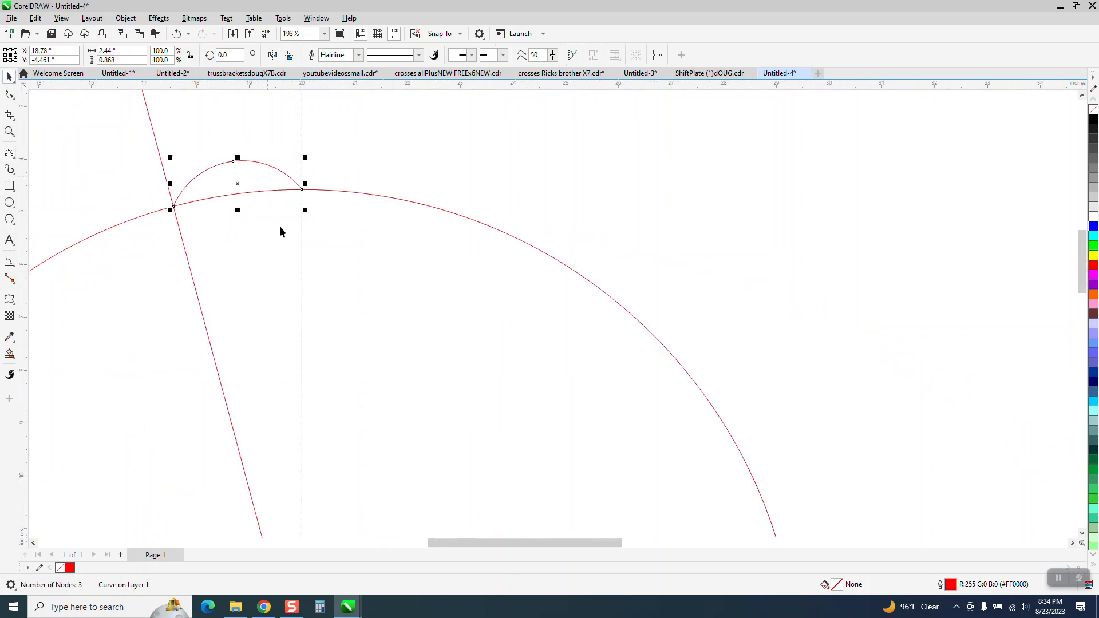
scroll(297, 286, "down", 4)
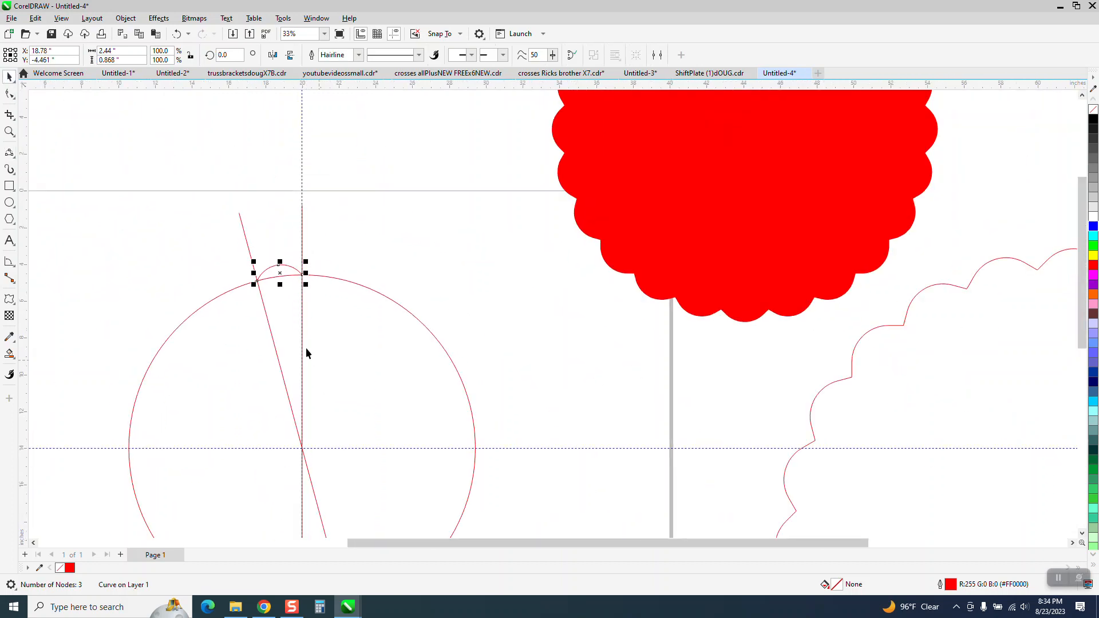
left_click(301, 346)
key("Delete")
left_click(248, 252)
key("Delete")
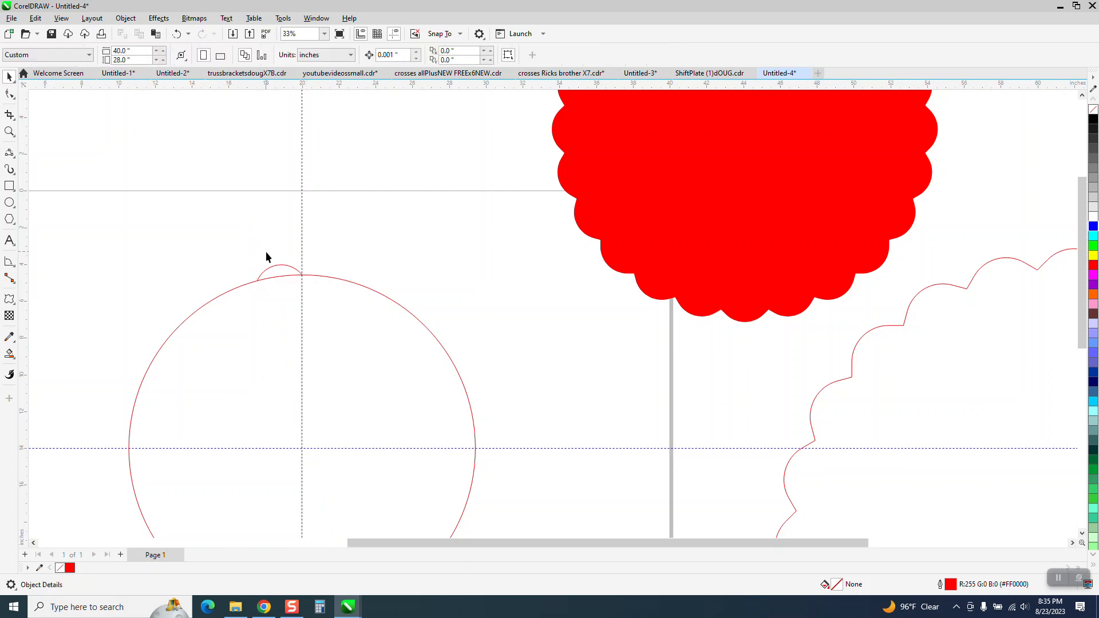
Place the arc's rotation centre at the circle's centre and create a copy rotated 15 degrees.
left_click(279, 266)
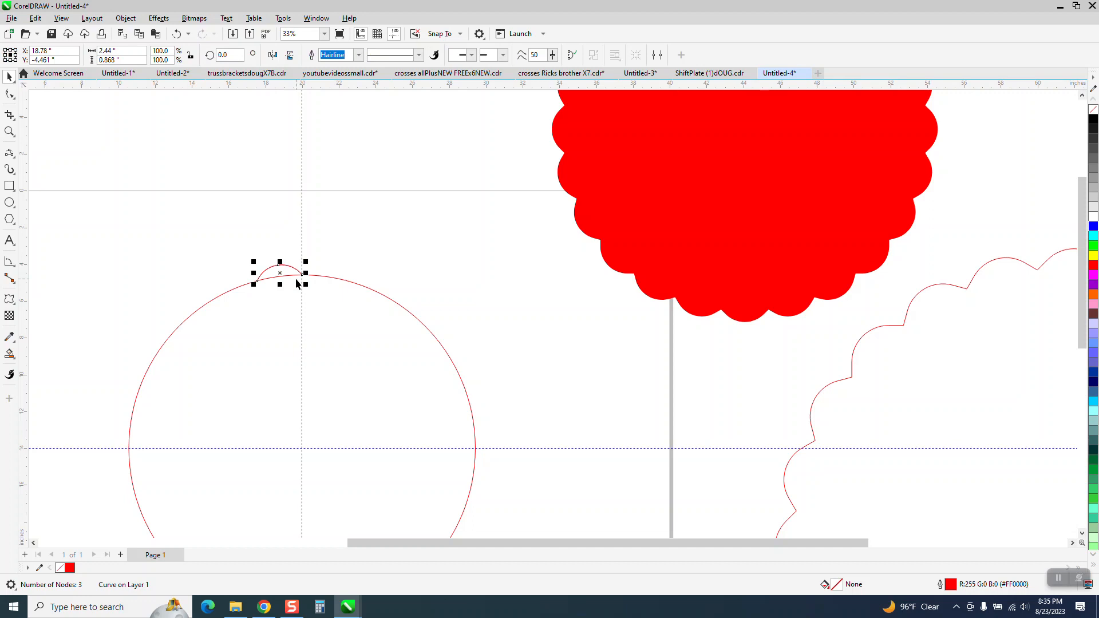
left_click(291, 268)
left_click_drag(309, 392, 303, 445)
key("F10")
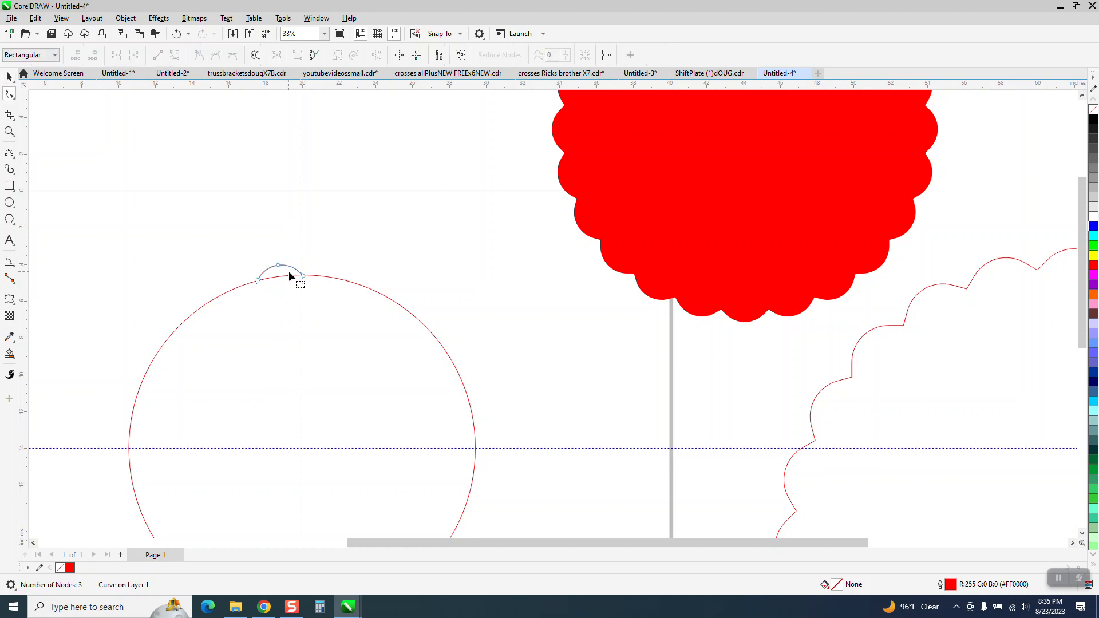
left_click(9, 76)
left_click(280, 276)
left_click(226, 55)
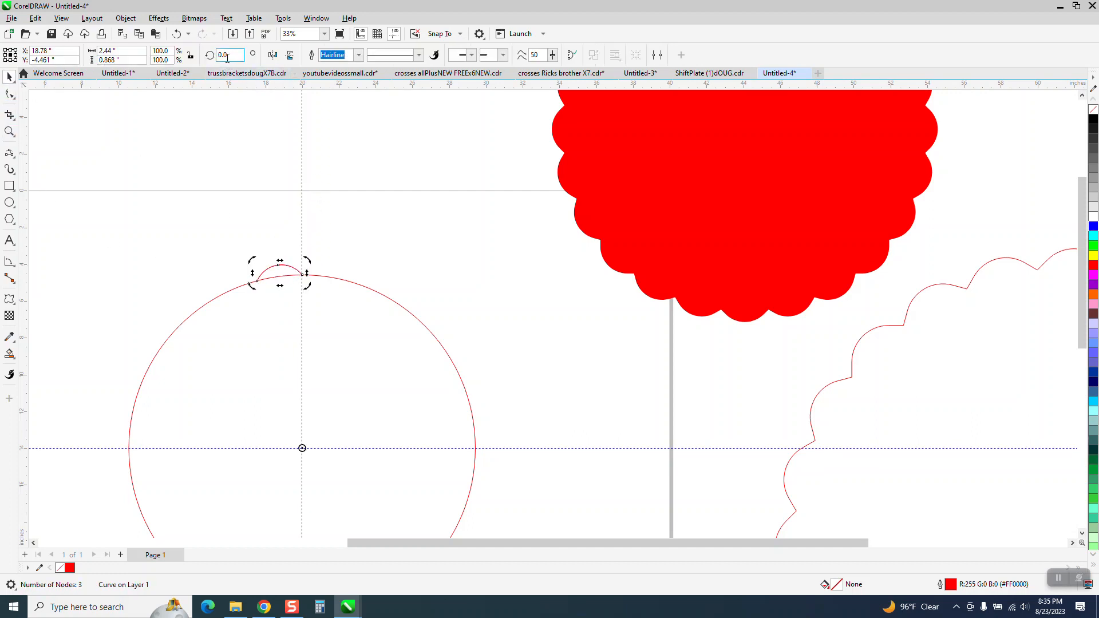
type("15")
key("Return")
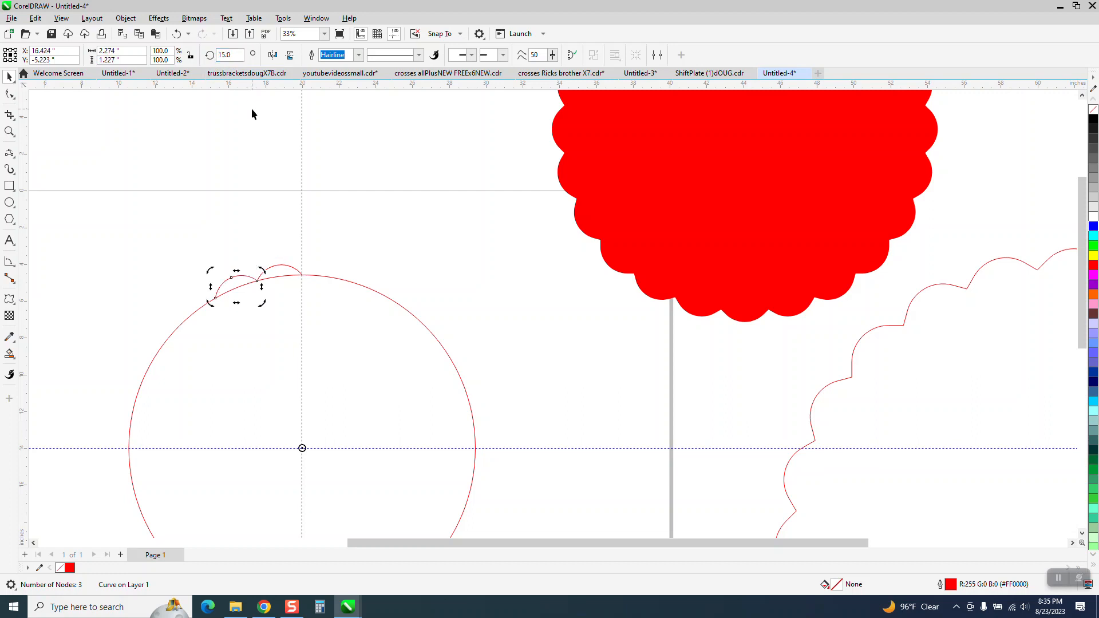
Move the circle away from the arcs and examine closely the junction where the two arcs meet.
left_click_drag(389, 303, 407, 395)
left_click(9, 131)
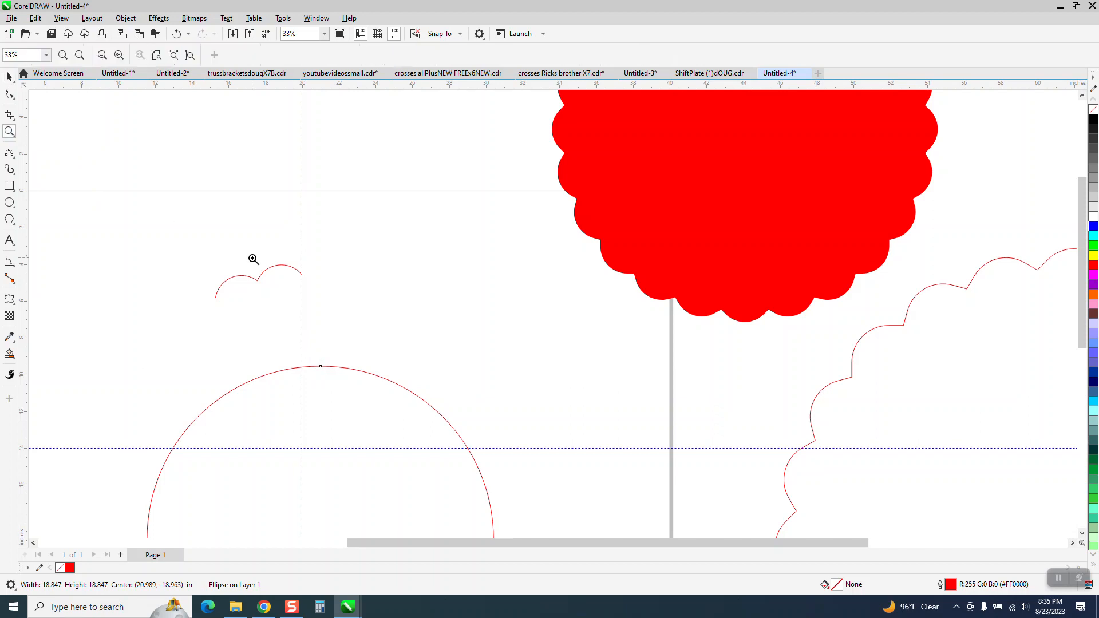
left_click_drag(262, 296, 267, 293)
left_click_drag(526, 362, 526, 362)
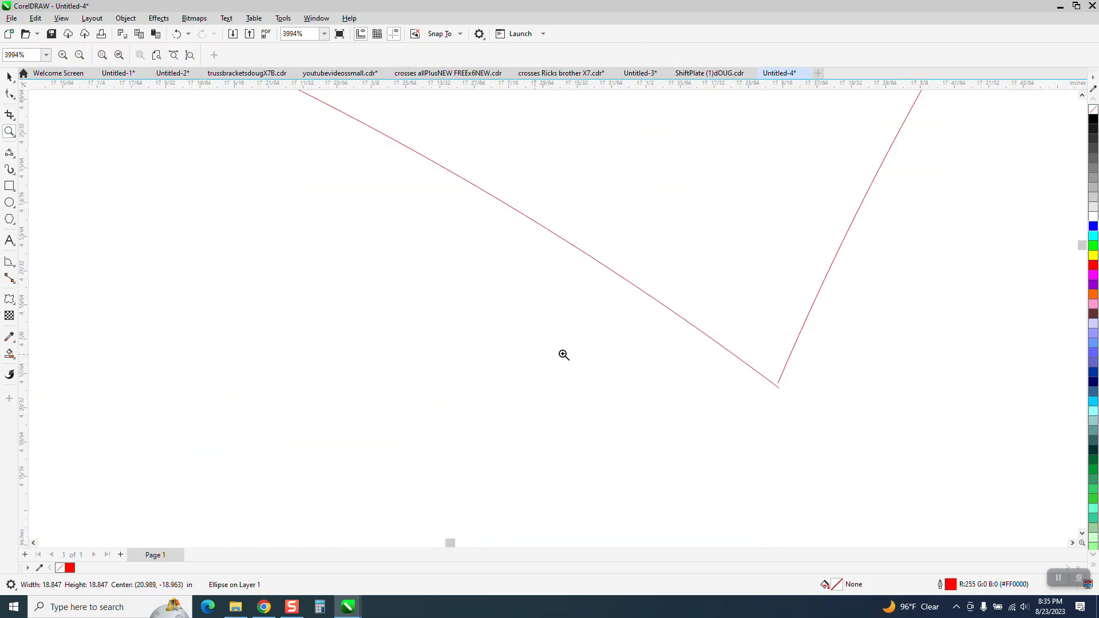
left_click_drag(810, 417, 809, 417)
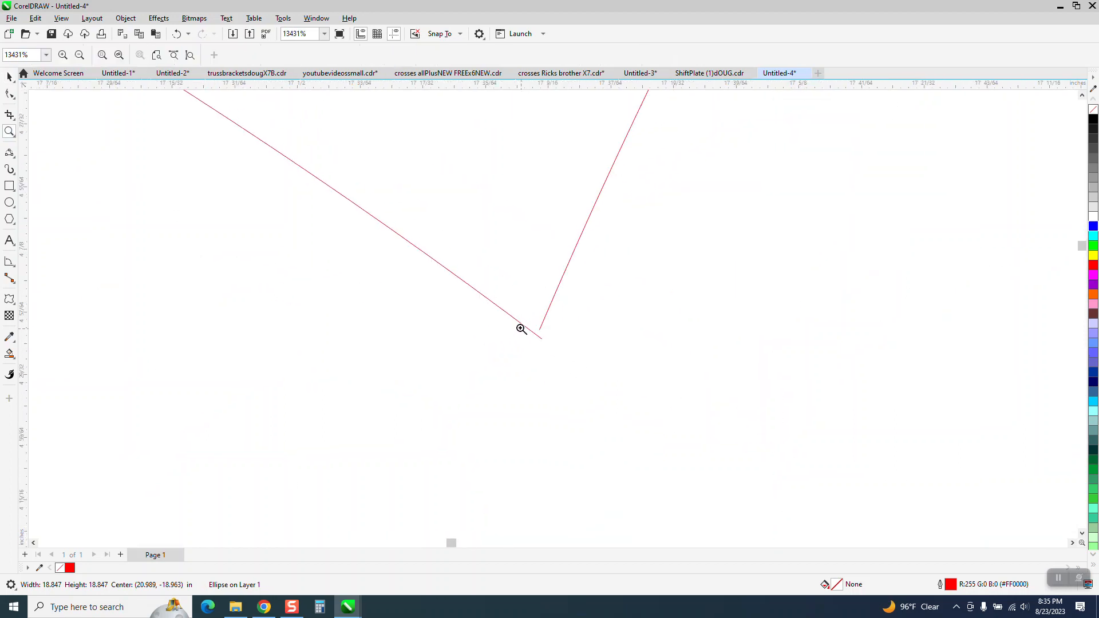
scroll(520, 326, "down", 8)
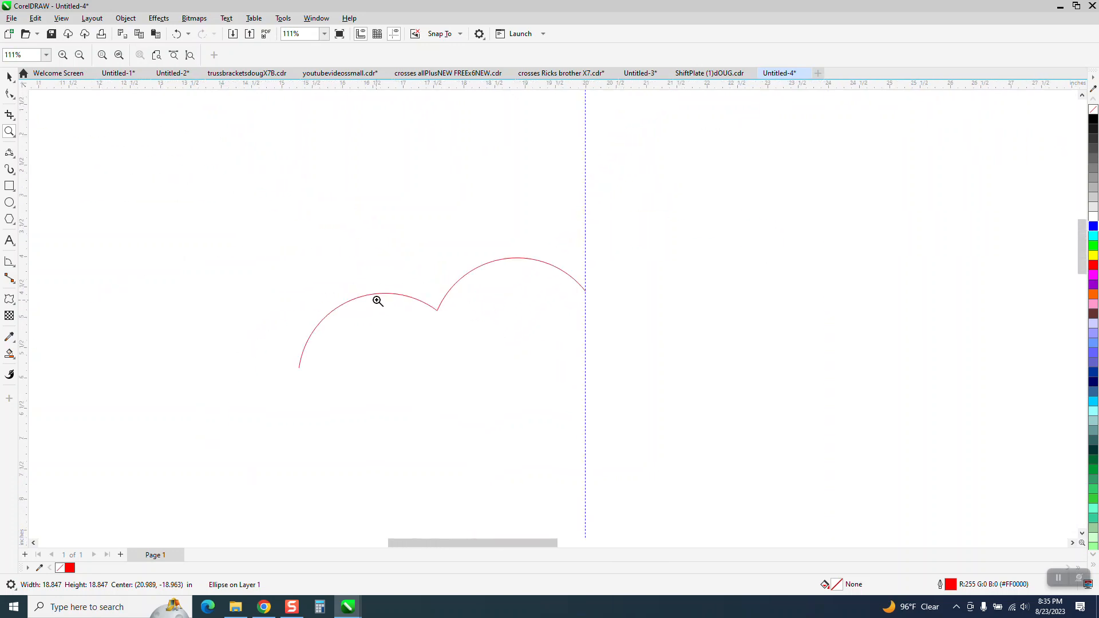
Delete the circle and both arcs from the page.
scroll(370, 293, "down", 3)
left_click(9, 77)
left_click_drag(262, 257, 501, 510)
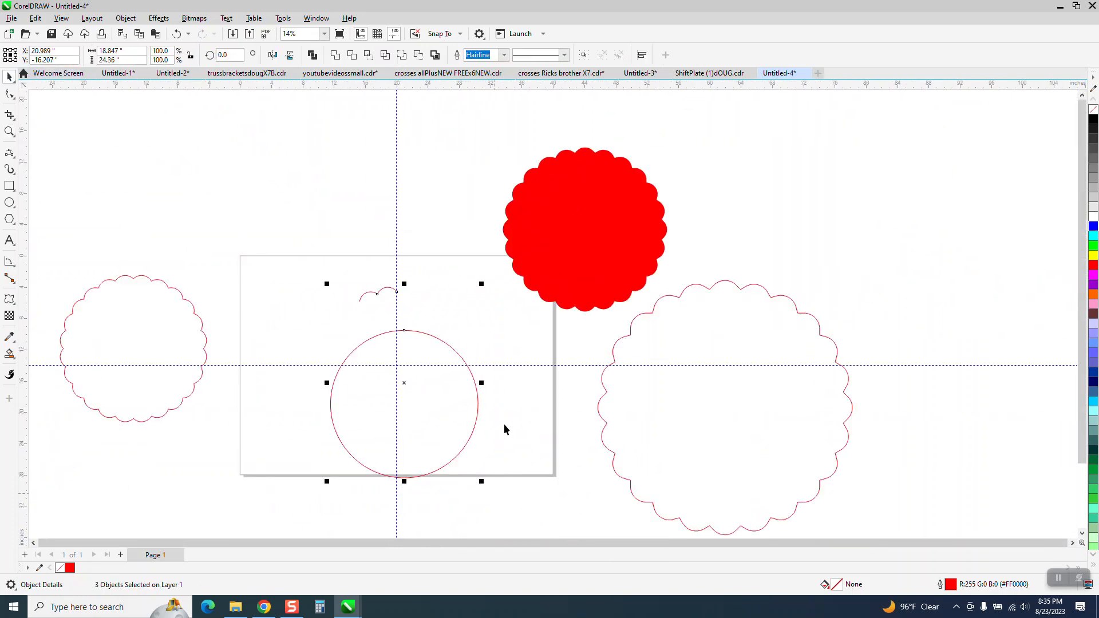
key("Delete")
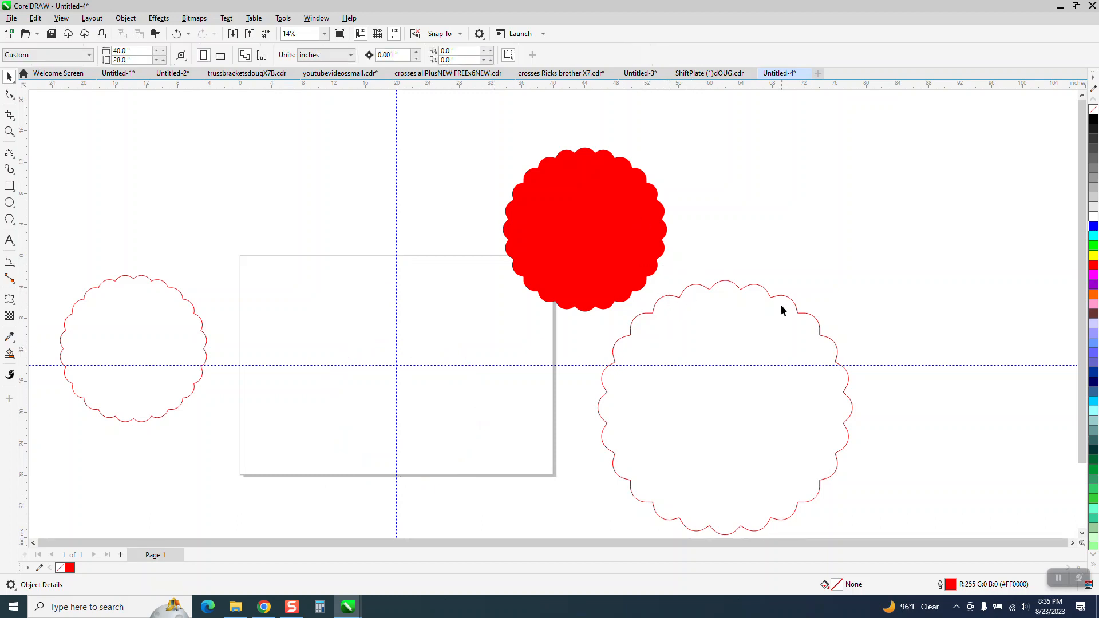
Draw a square about 18.43 in wide and centre it on the page.
left_click(9, 186)
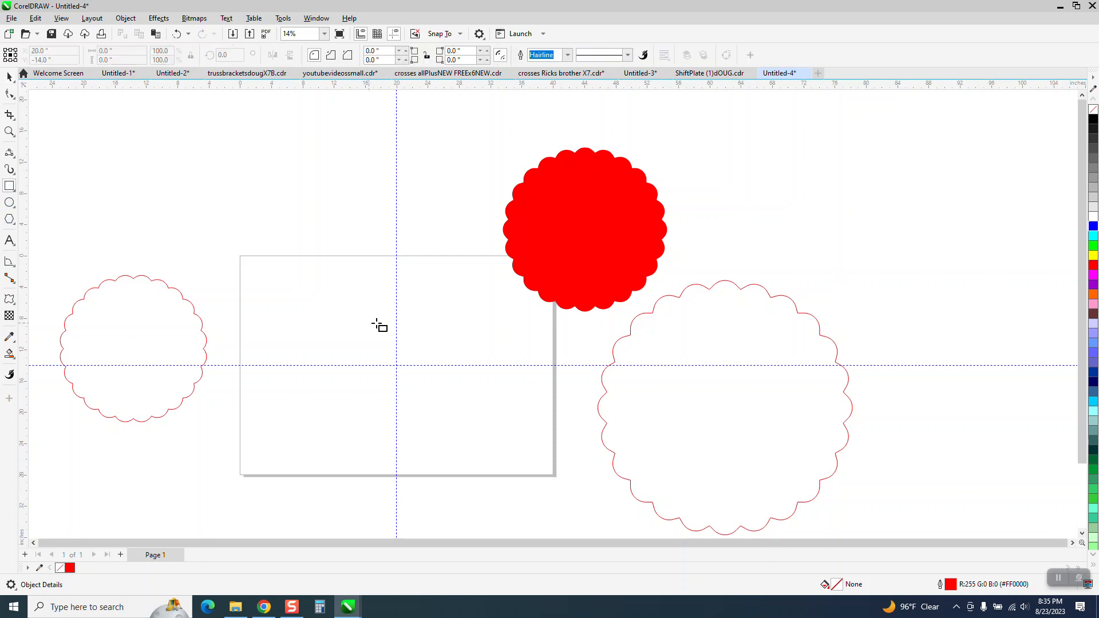
mouse_move(437, 309)
left_mouse_down()
mouse_move(346, 452)
mouse_move(355, 454)
left_mouse_up()
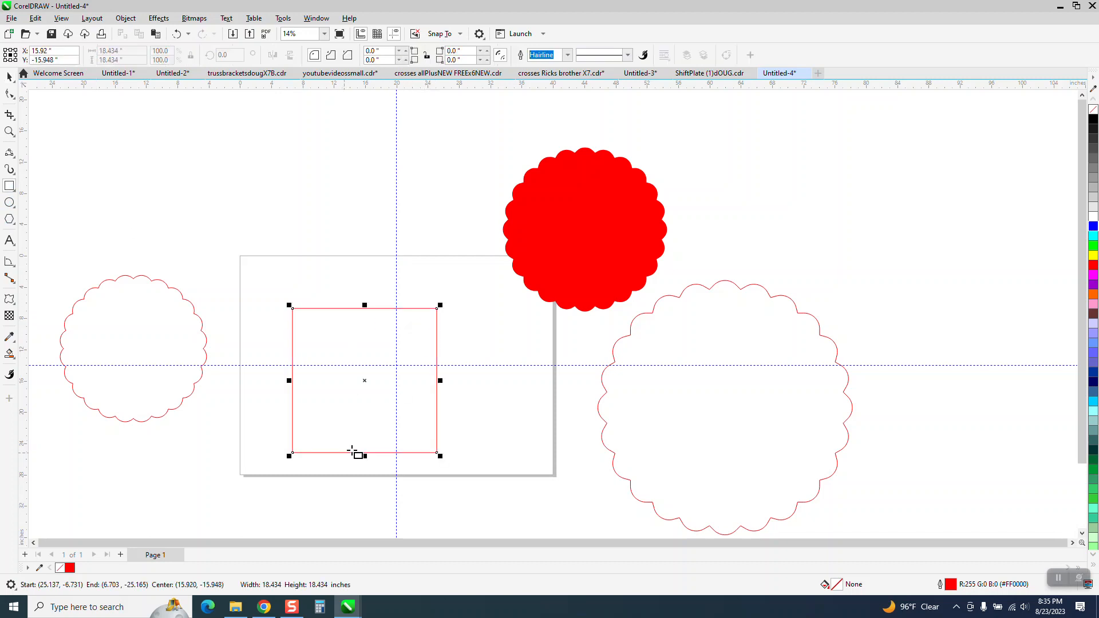
key("p")
Round only the square's upper-left corner with a 3 in radius and scale the square down to about 9.9 in.
left_click(9, 76)
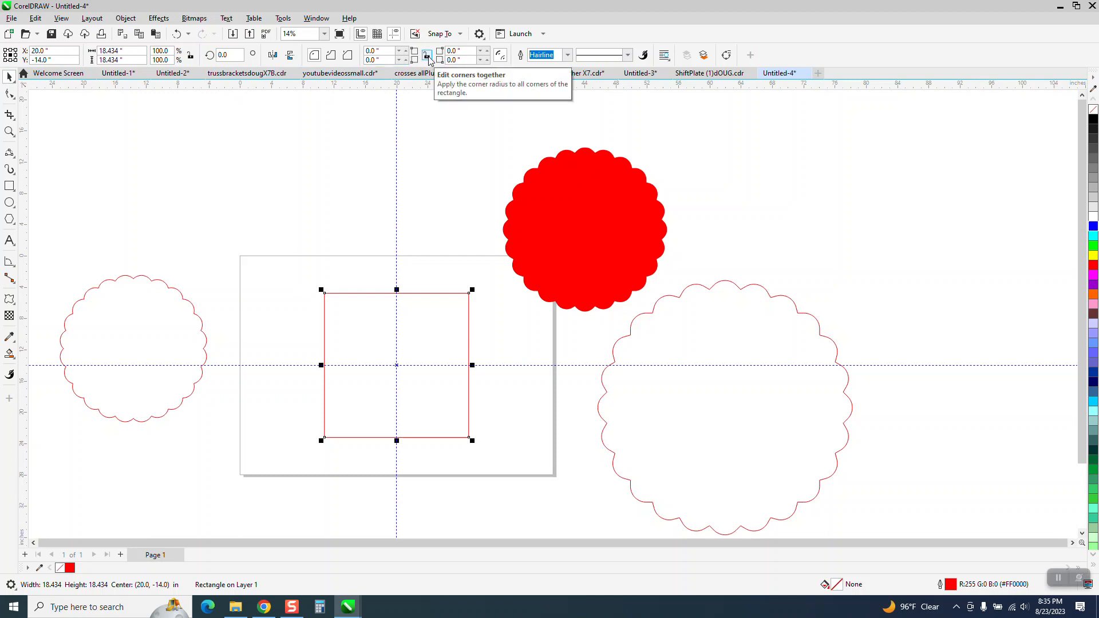
left_click_drag(379, 52, 346, 78)
type("3")
key("Return")
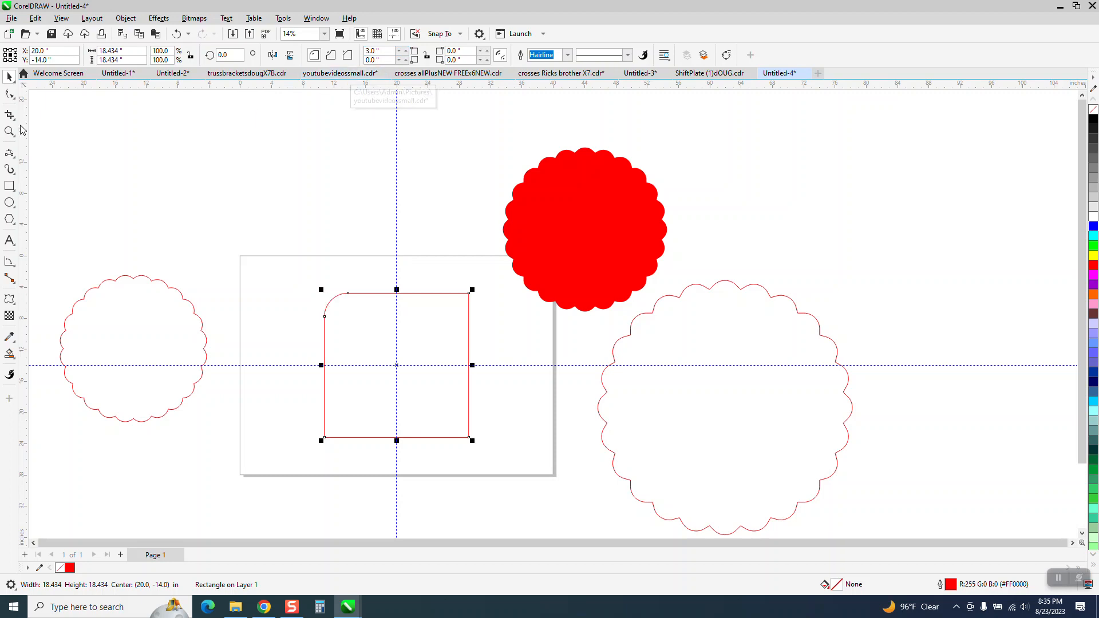
left_click_drag(473, 290, 360, 317)
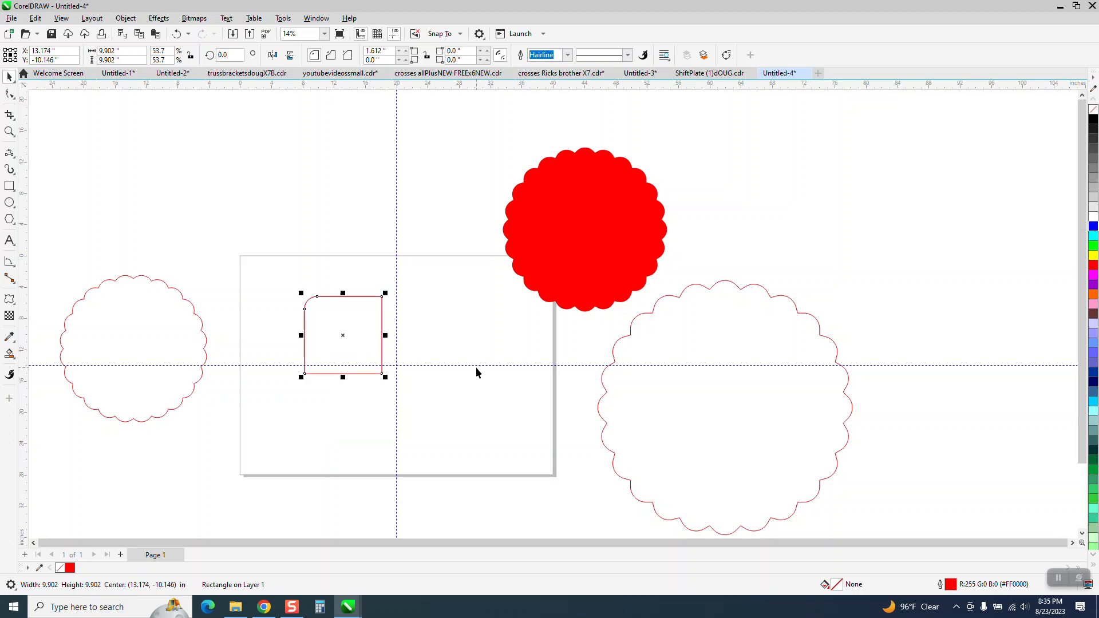
Place the square's rotation centre on its lower-right corner and create a copy rotated 15 degrees.
left_click(350, 342)
left_click_drag(389, 373, 381, 374)
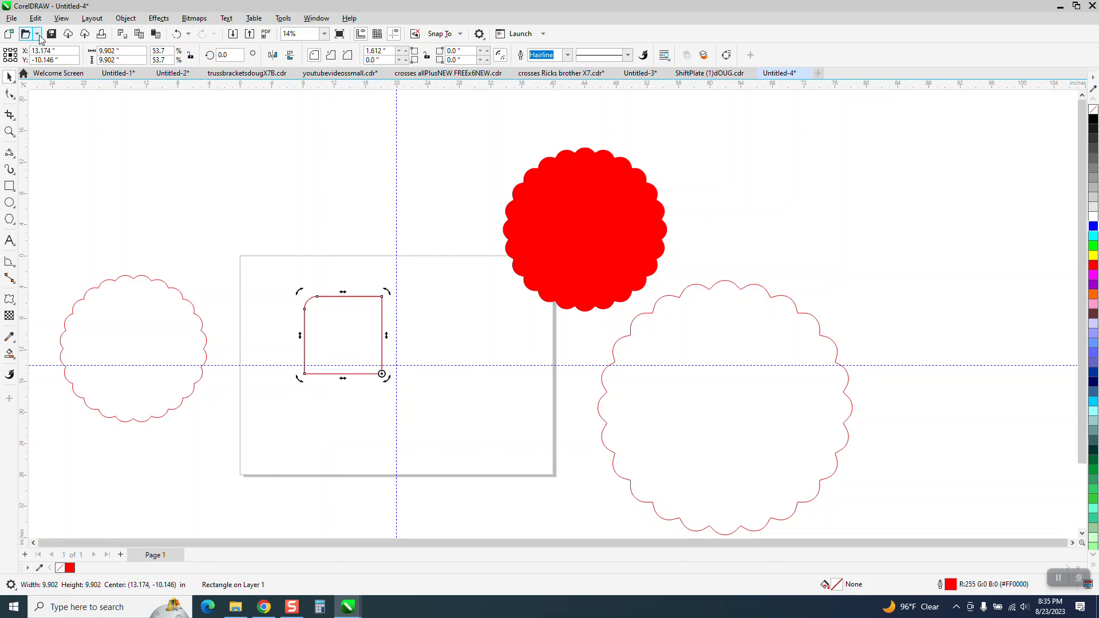
left_click(223, 55)
type("15")
key("Return")
Repeat the rotated duplication of the square in 15-degree increments until the copies complete a full circle.
key("ctrl+r")
key("ctrl+r")
key("ctrl+r")
key("ctrl+r")
key("ctrl+r")
key("ctrl+r")
key("ctrl+r")
key("ctrl+r")
key("ctrl+r")
key("ctrl+r")
key("ctrl+r")
key("ctrl+r")
key("ctrl+r")
key("ctrl+r")
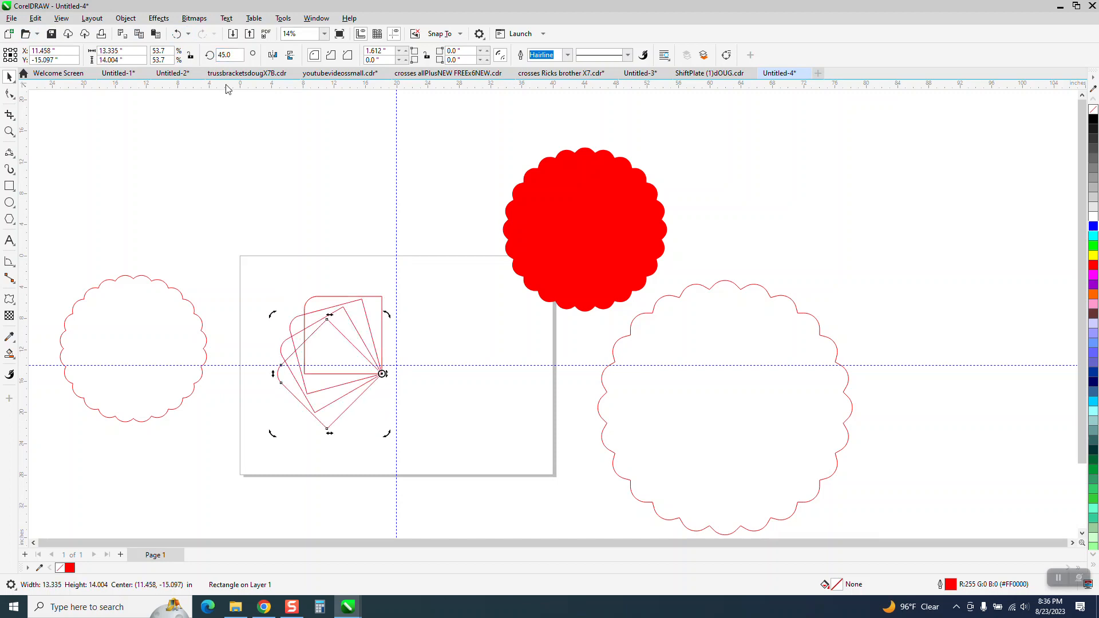
key("ctrl+r")
key("ctrl+r")
key("ctrl+r")
key("ctrl+r")
key("ctrl+r")
key("ctrl+r")
key("ctrl+r")
key("ctrl+r")
key("ctrl+r")
key("ctrl+r")
key("ctrl+r")
key("ctrl+r")
key("ctrl+r")
key("ctrl+r")
key("ctrl+r")
key("ctrl+r")
key("ctrl+r")
key("ctrl+r")
key("ctrl+r")
key("ctrl+r")
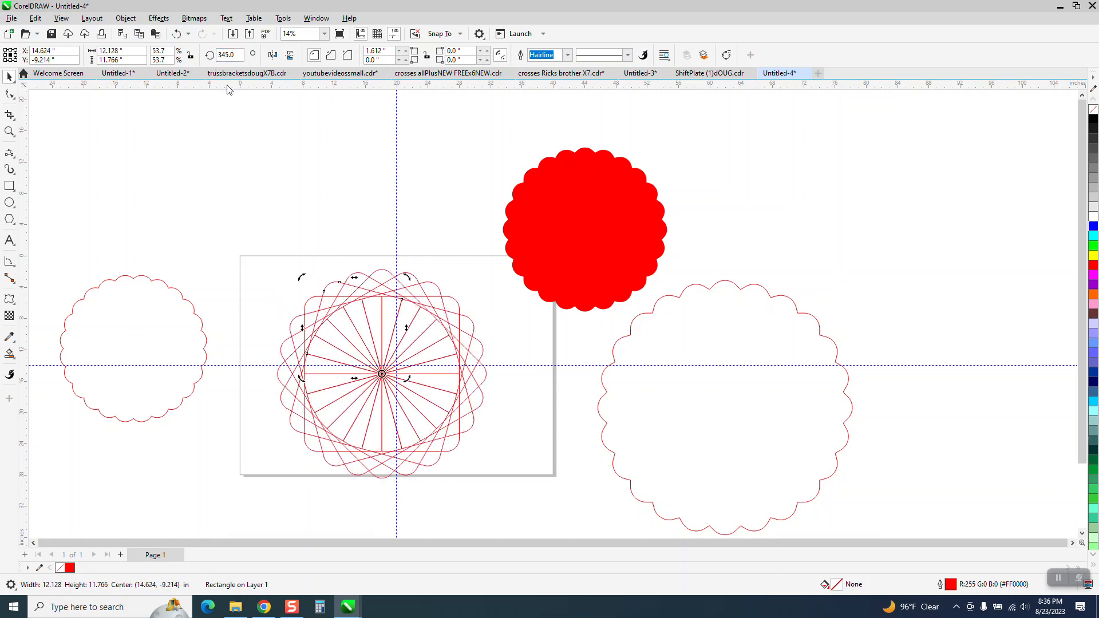
Weld all the rotated squares together into a single scalloped outline.
scroll(225, 186, "down", 2)
left_click_drag(237, 216, 441, 444)
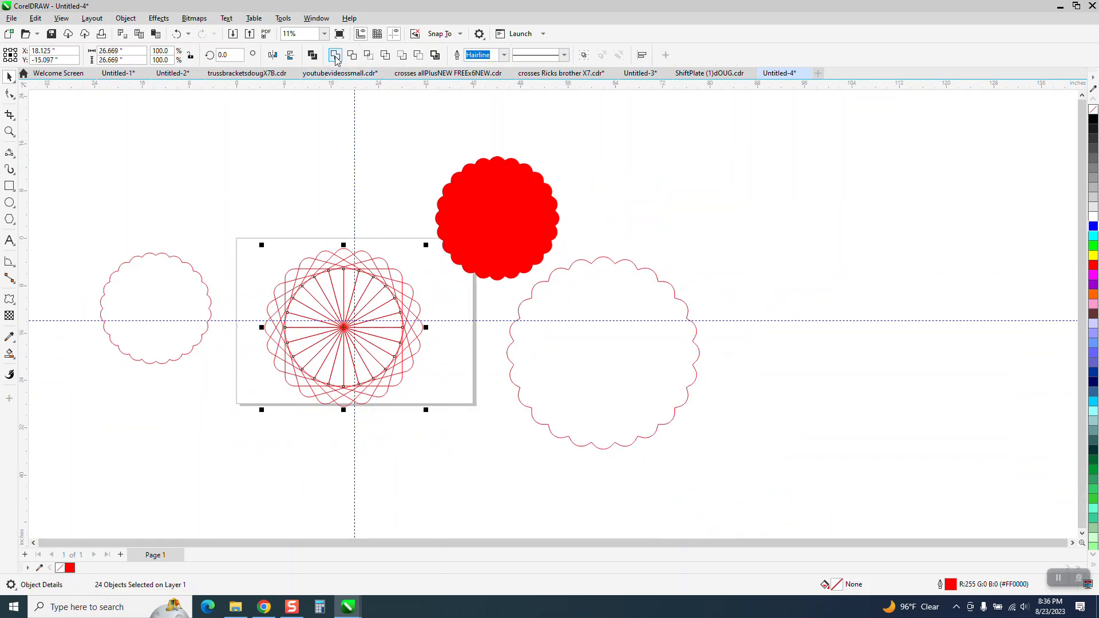
left_click(335, 56)
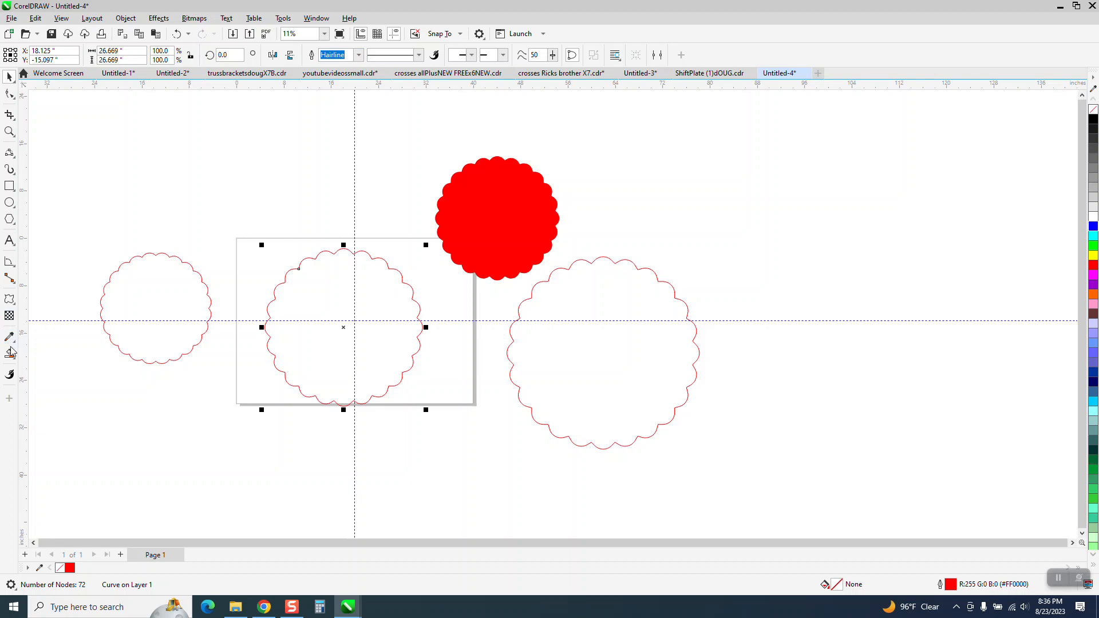
Fill the welded scalloped shape with red and no outline, and undo the fill.
left_click(320, 292)
left_click(9, 76)
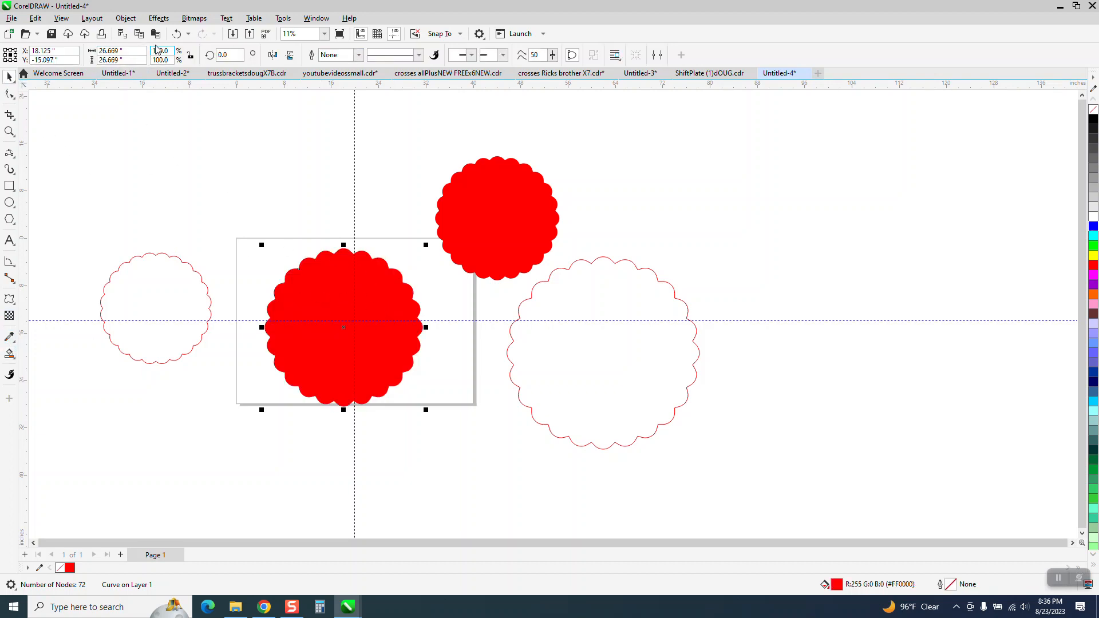
left_click(177, 34)
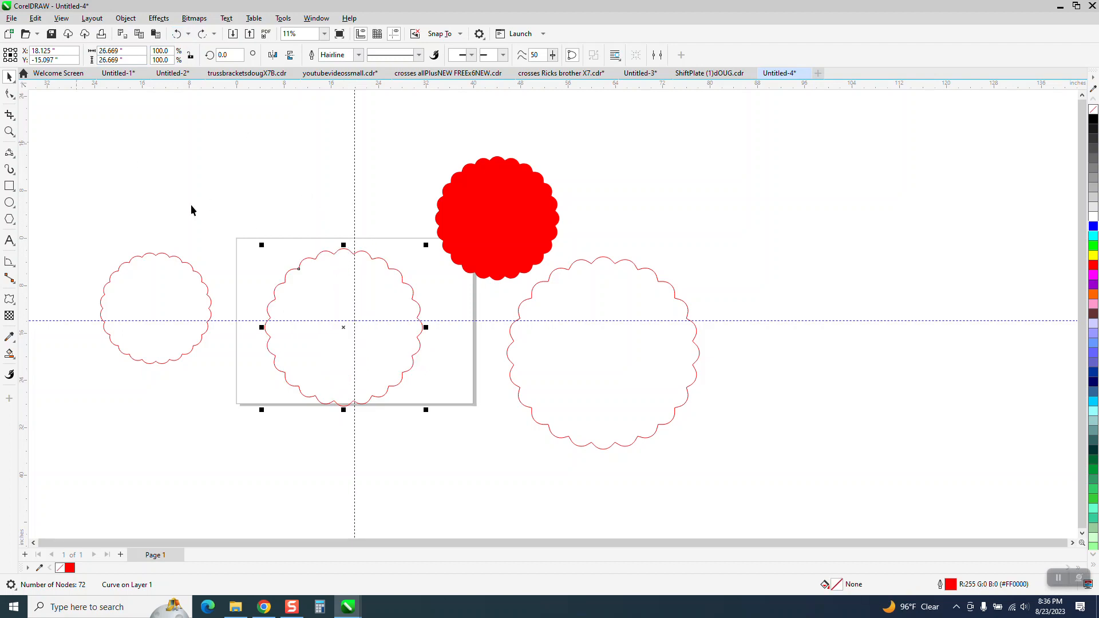
Centre the scalloped outline on the page and draw two straight lines from the top scallop's notches, crossing at the centre to the opposite notches.
key("p")
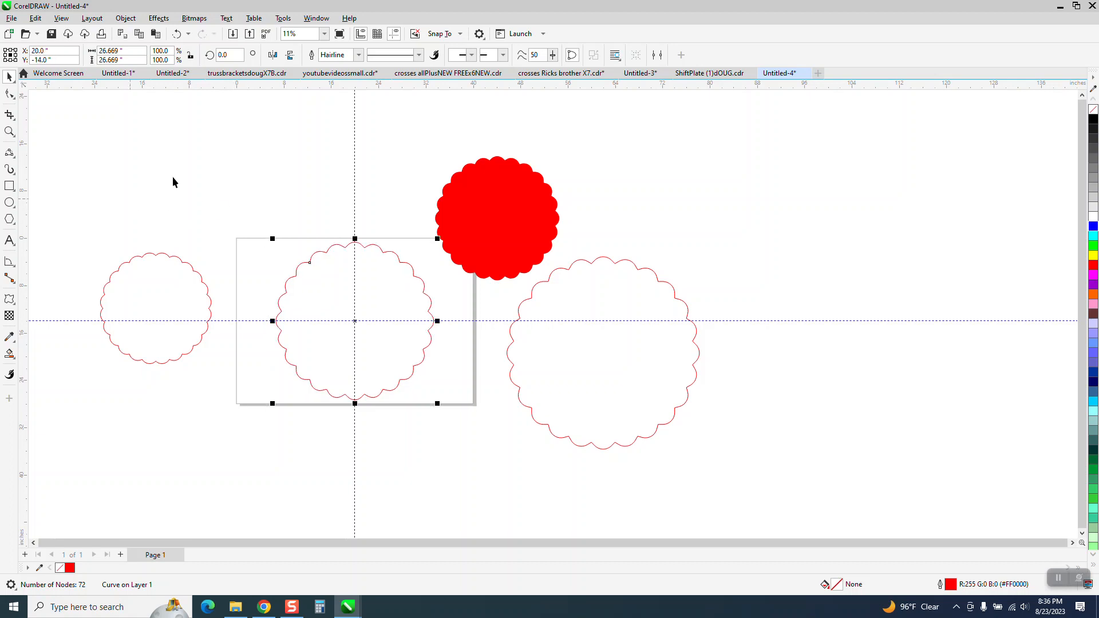
left_click(9, 132)
left_click_drag(307, 225, 553, 452)
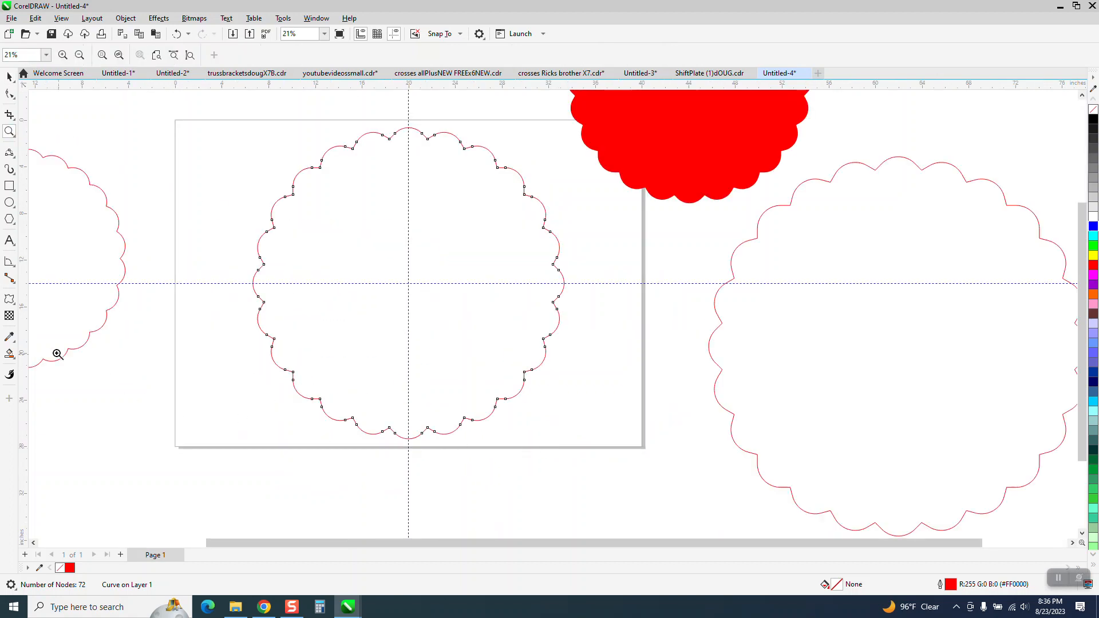
left_click(14, 158)
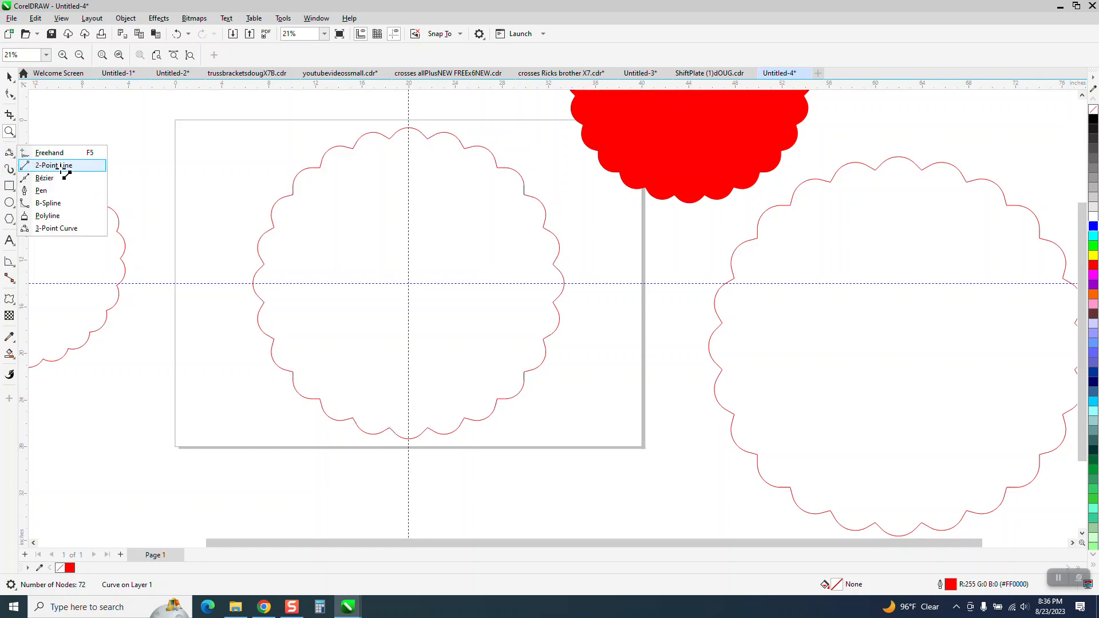
left_click(45, 163)
left_click_drag(390, 137, 427, 428)
left_click_drag(428, 138, 391, 430)
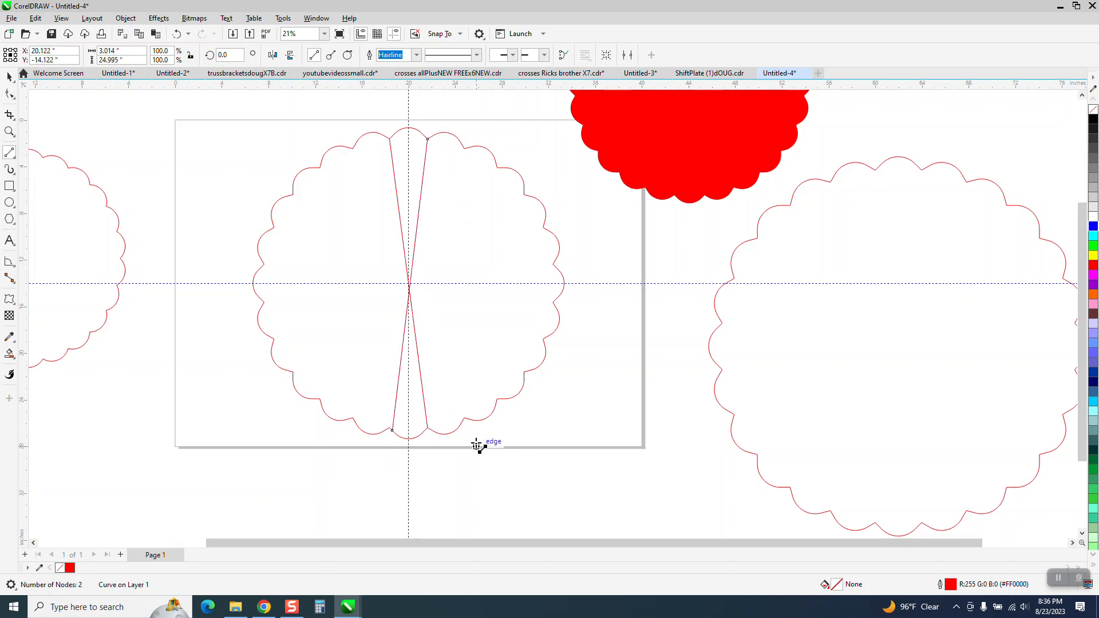
key("Delete")
left_click_drag(427, 139, 389, 428)
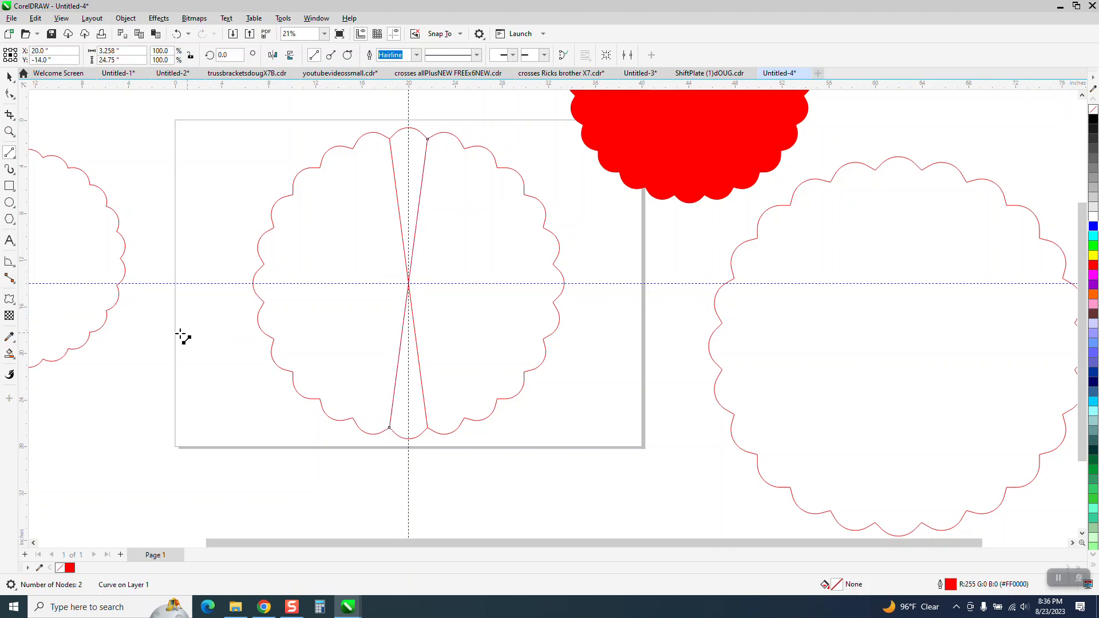
Create a wedge from the top scallop between the two crossing lines with Smart Fill and colour it green.
left_click(10, 354)
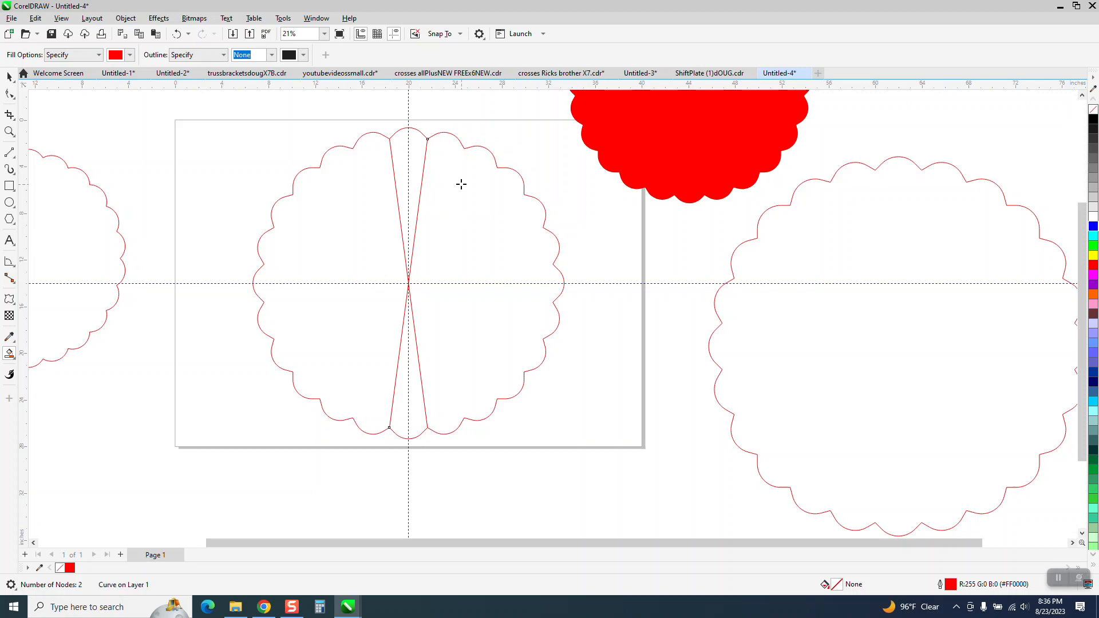
left_click(409, 153)
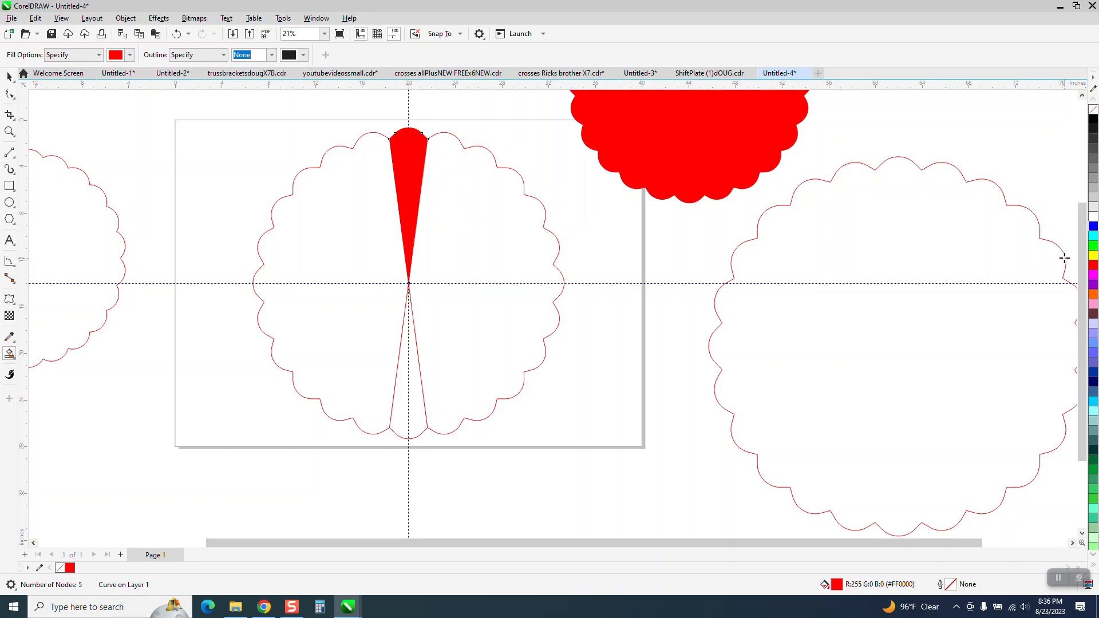
left_click(1093, 246)
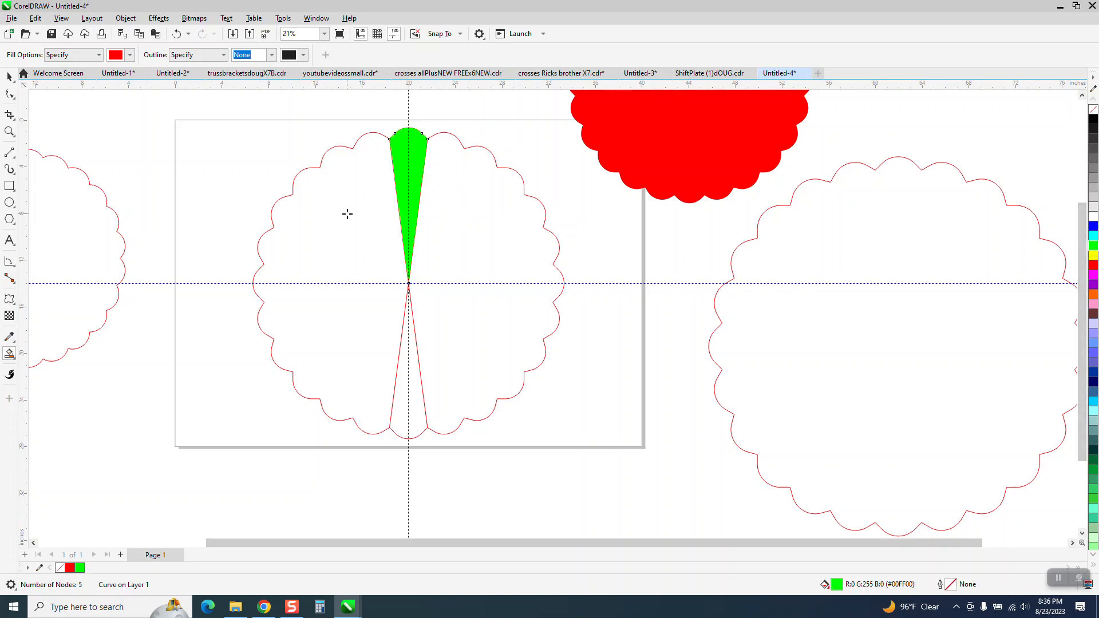
Apply a linear fountain fill to the wedge, running from green at the scallop to cyan near the tip.
left_click(16, 359)
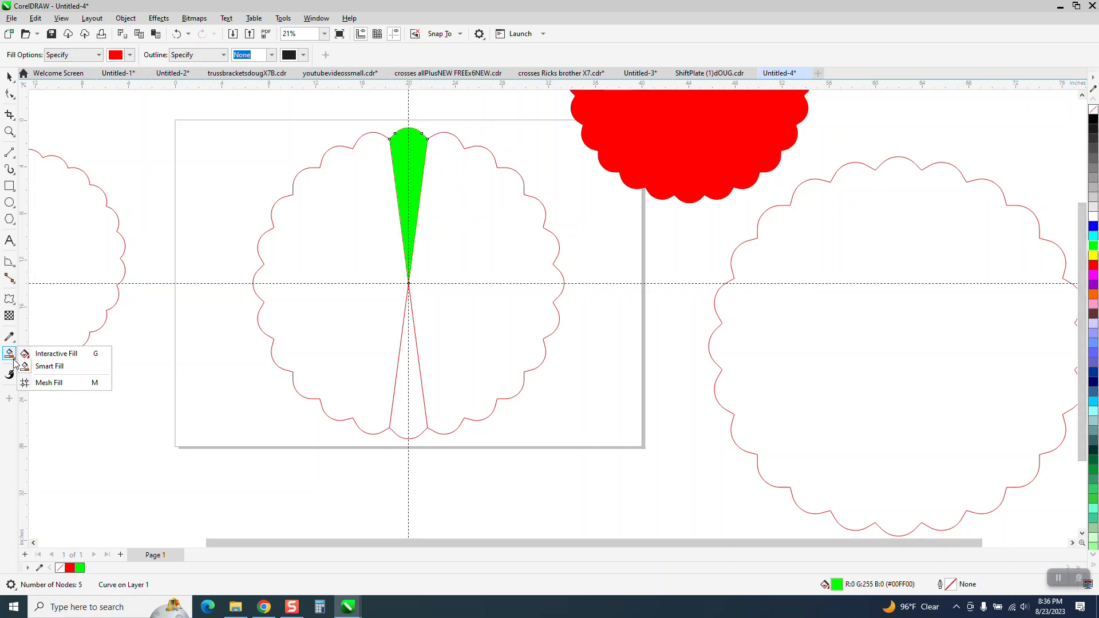
left_click(56, 353)
left_click_drag(416, 142, 409, 251)
left_click_drag(1093, 236, 411, 255)
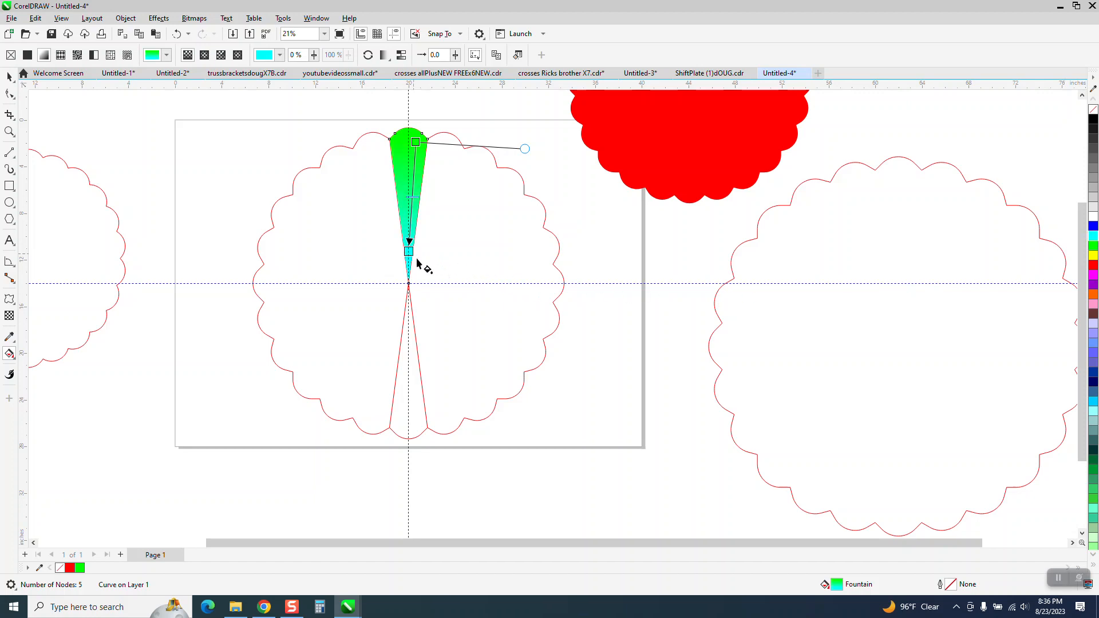
Delete the scalloped outline and both crossing lines, keeping only the gradient wedge.
left_click(9, 76)
key("space")
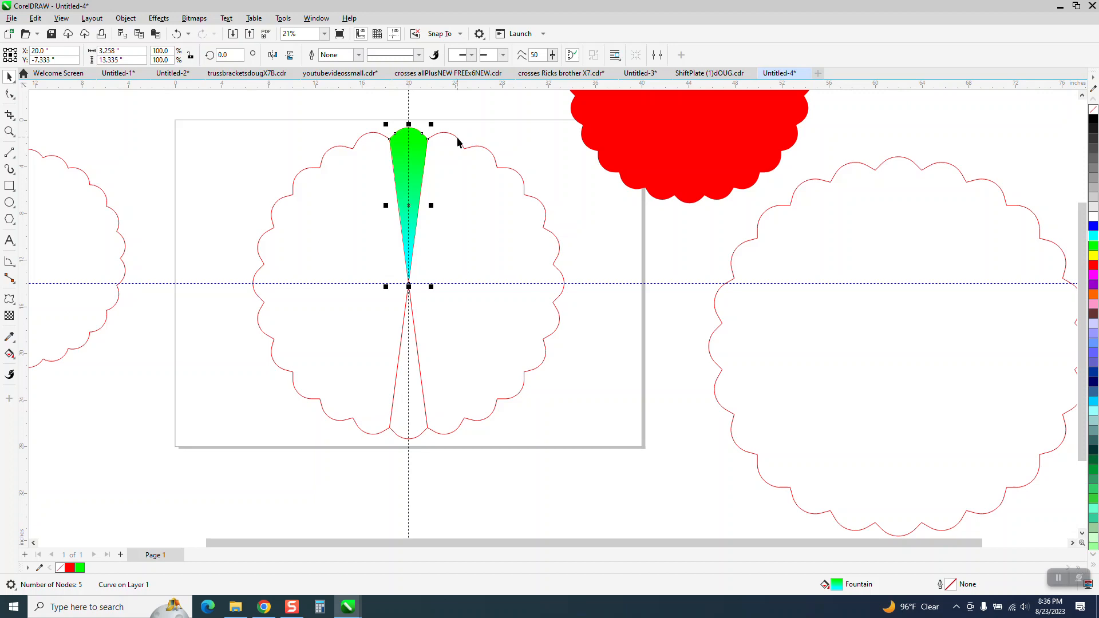
left_click(458, 143)
key("Delete")
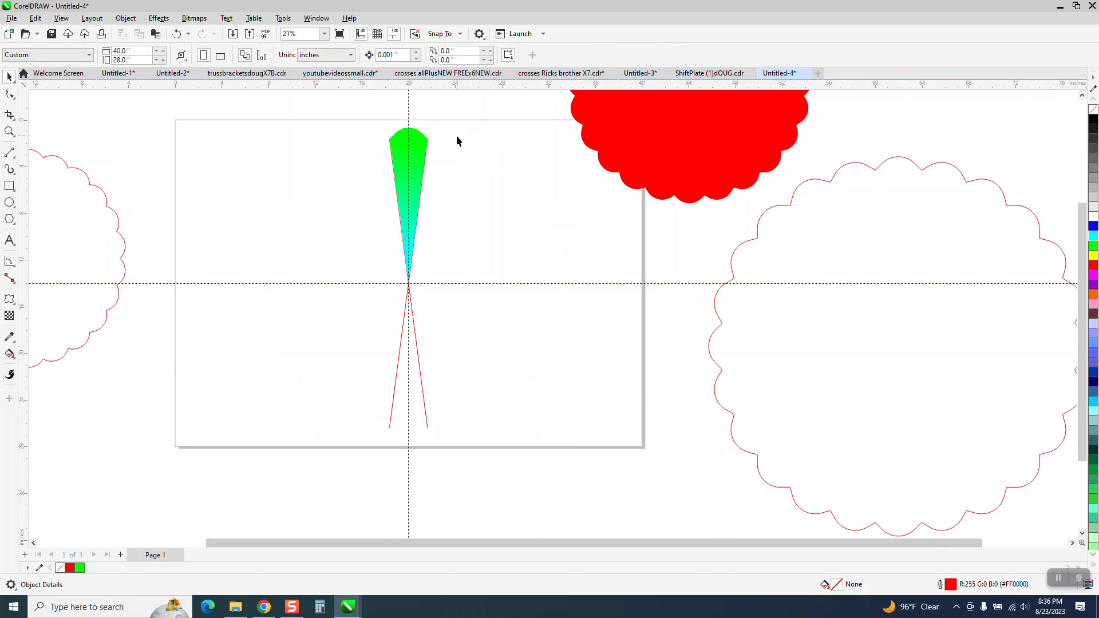
left_click(420, 378)
key("Delete")
left_click(399, 374)
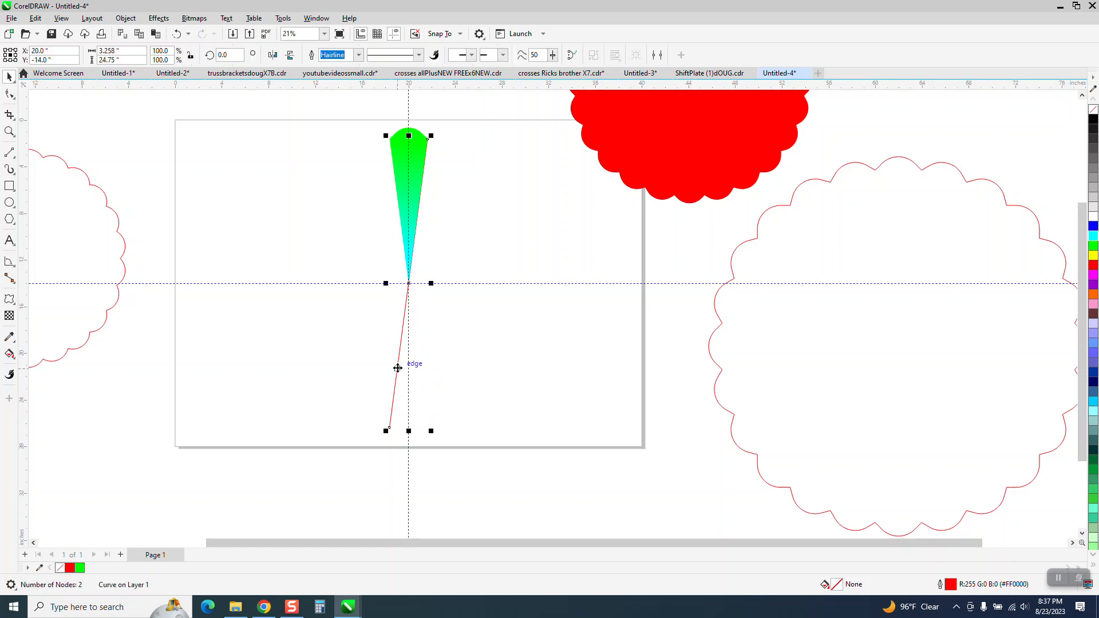
key("Delete")
Clone the gradient wedge in place.
left_click(410, 194)
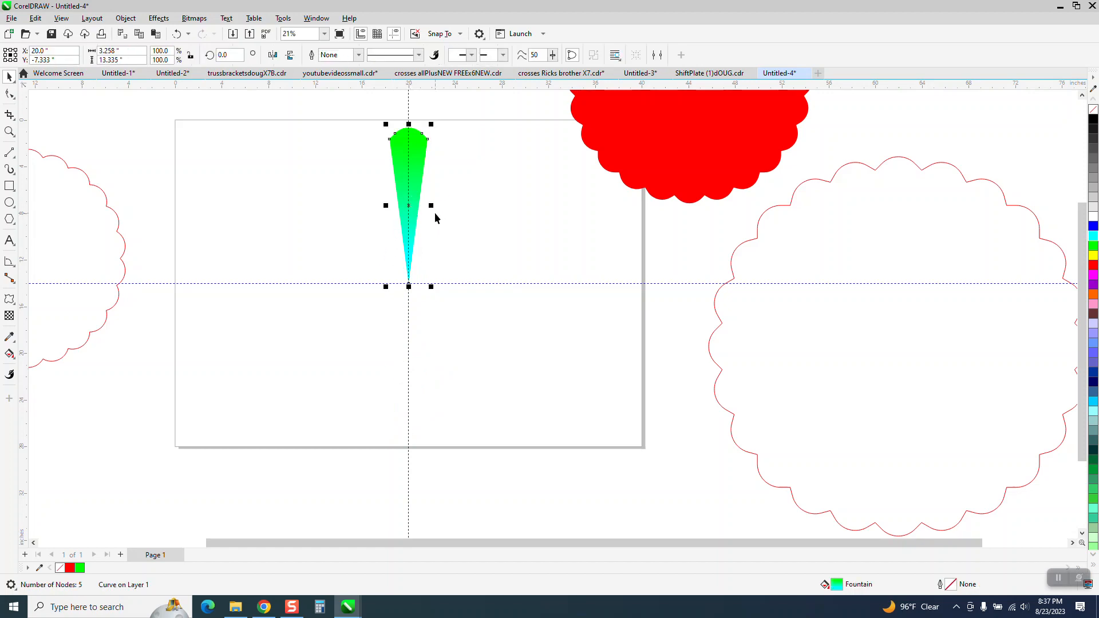
left_click(61, 18)
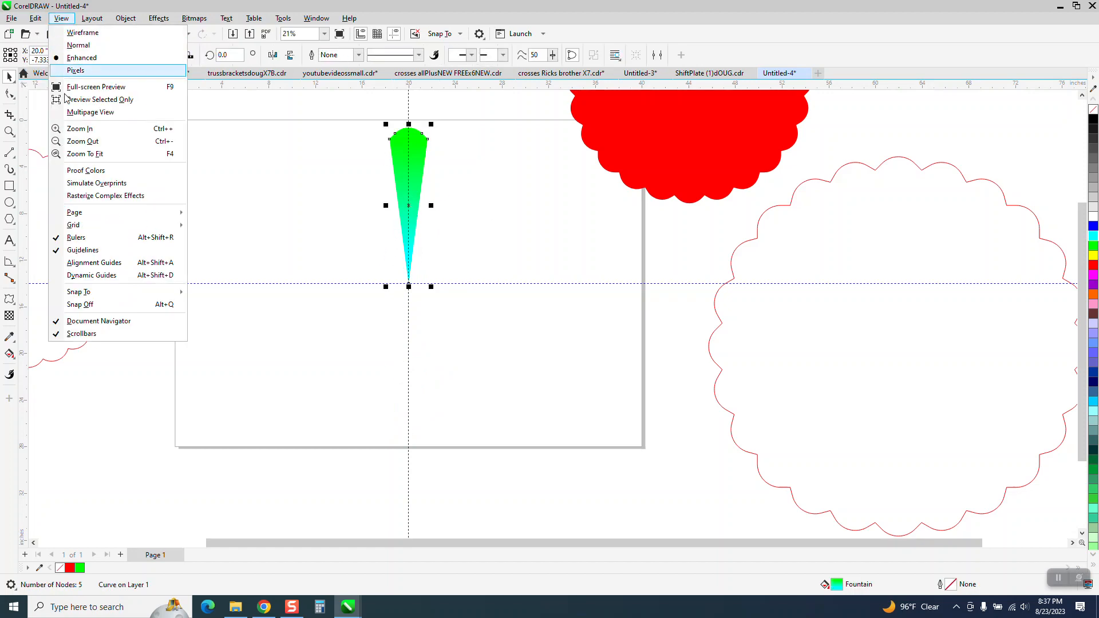
mouse_move(37, 19)
left_click(51, 179)
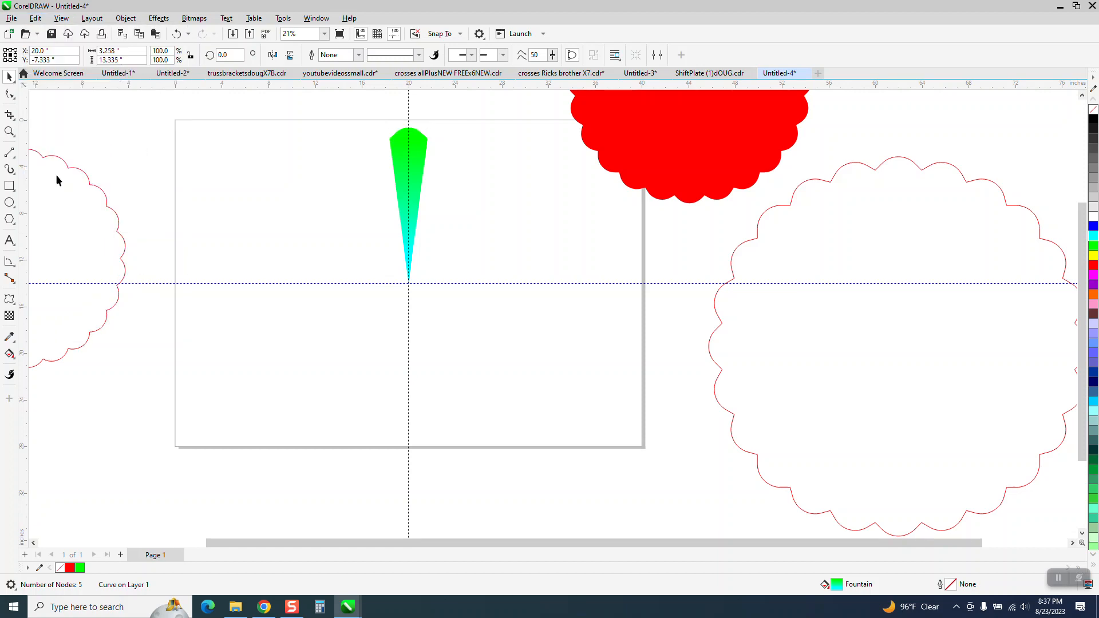
Place the cloned wedge's rotation centre on its inner tip and rotate it 15 degrees.
left_click(407, 206)
left_click_drag(408, 206, 409, 280)
type("15")
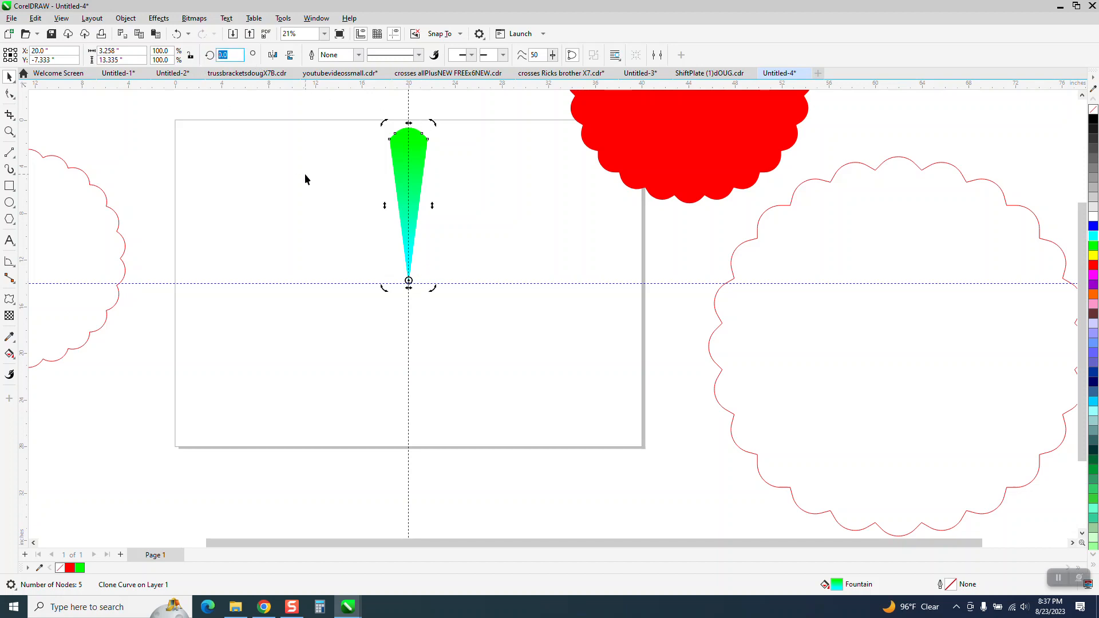
key("Return")
Repeat the rotated duplication of the cloned wedge in 15-degree increments until the wedges complete a full circle.
key("ctrl+d")
key("ctrl+d")
key("ctrl+d")
key("ctrl+d")
key("ctrl+d")
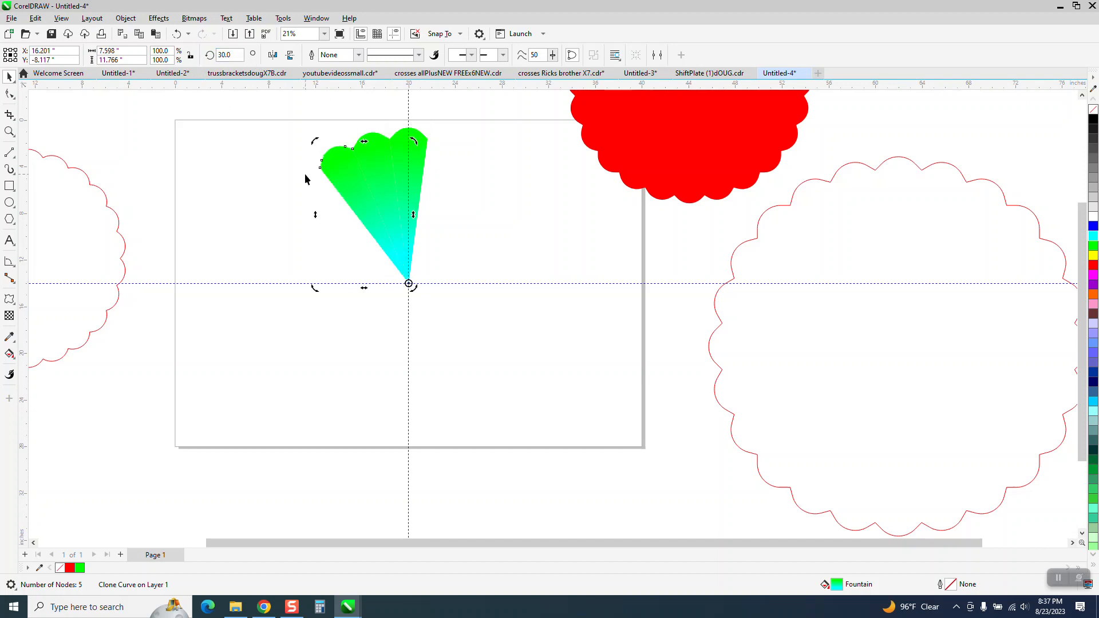
key("ctrl+d")
key("ctrl+d")
key("ctrl+d")
key("ctrl+d")
key("ctrl+d")
key("ctrl+d")
key("ctrl+d")
key("ctrl+d")
key("ctrl+d")
key("ctrl+d")
key("ctrl+d")
key("ctrl+d")
key("ctrl+d")
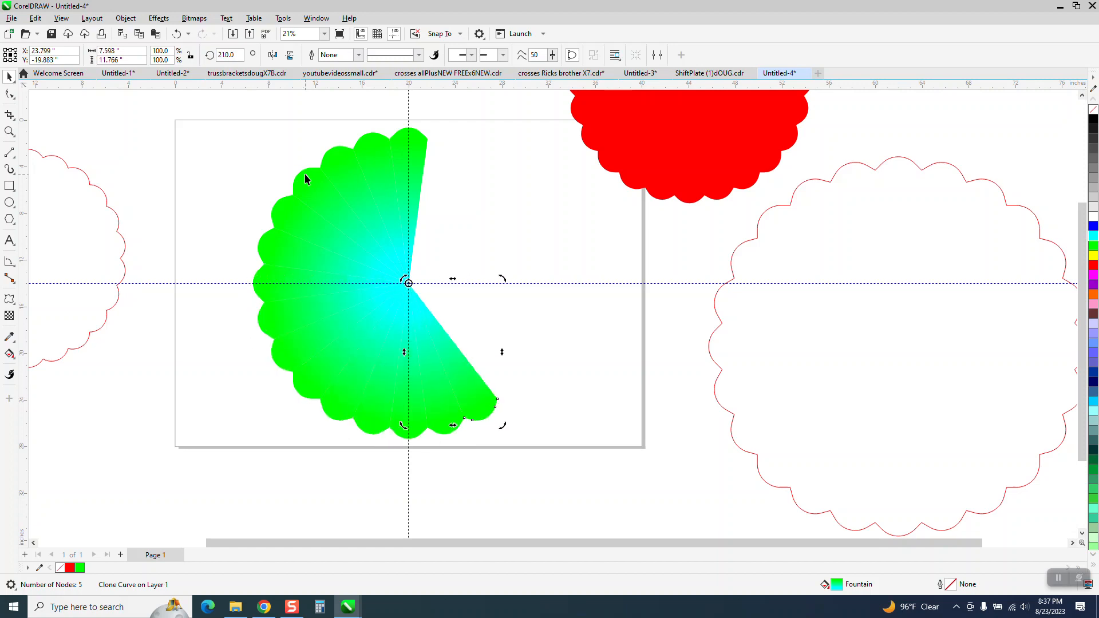
key("ctrl+d")
key("ctrl+d")
key("ctrl+d")
key("ctrl+d")
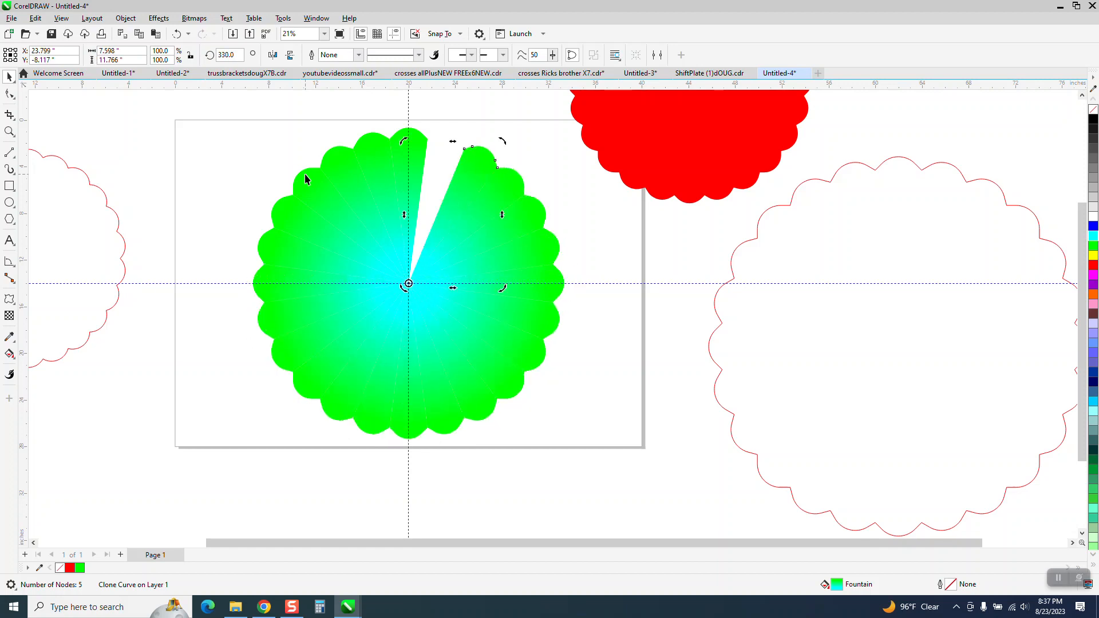
left_click(449, 130)
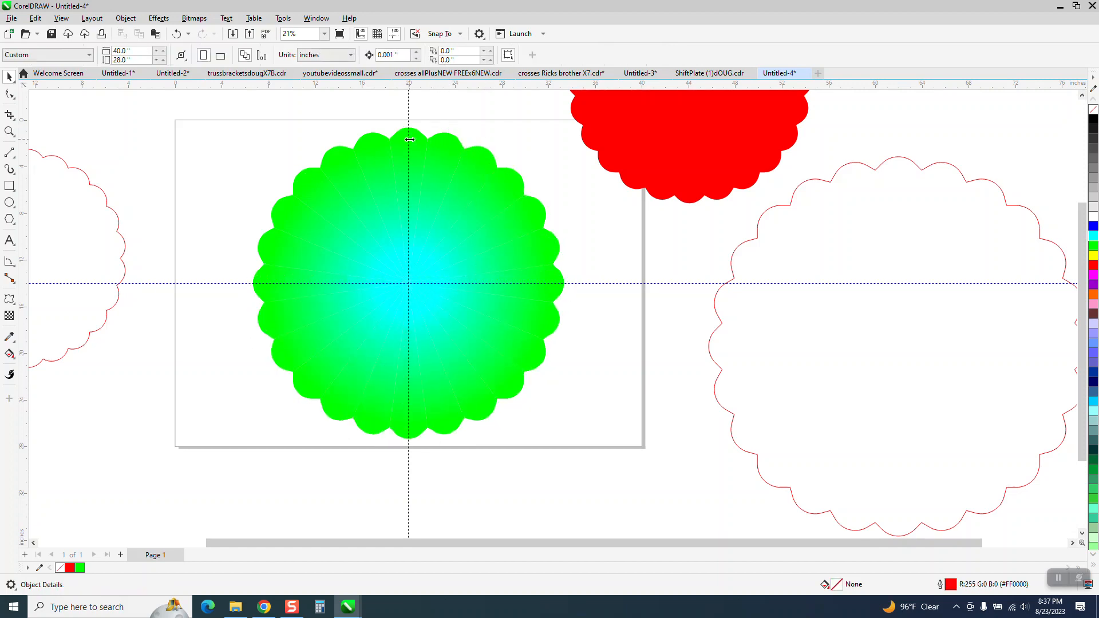
Stretch the original top wedge's fountain fill from just above its scallop to the circle's centre, and set the inner colour to blue.
left_click(413, 129)
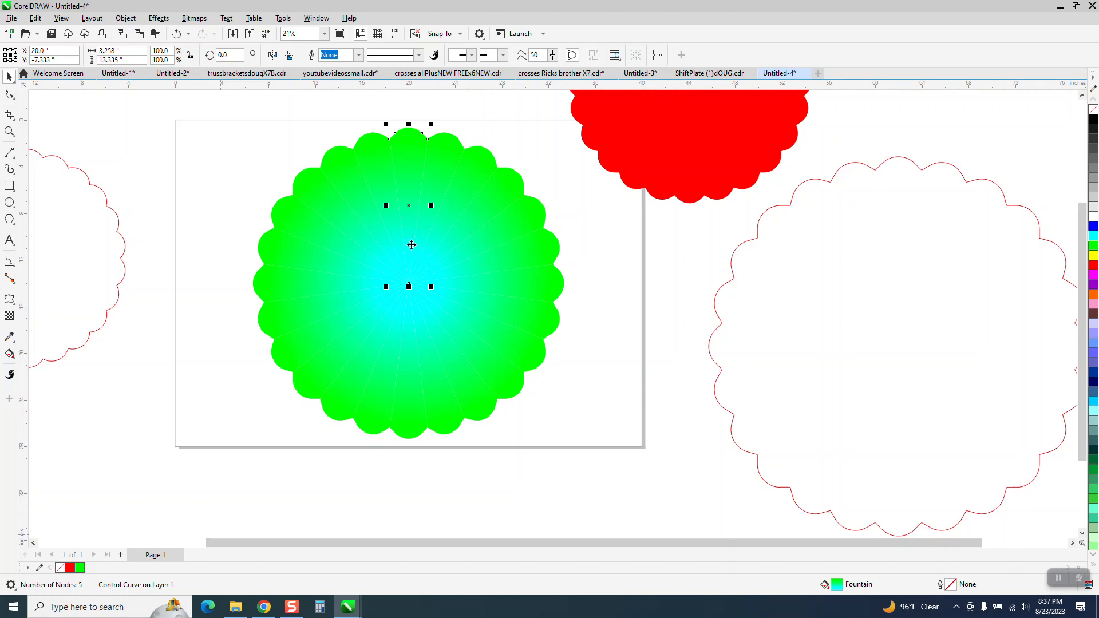
left_click(446, 153)
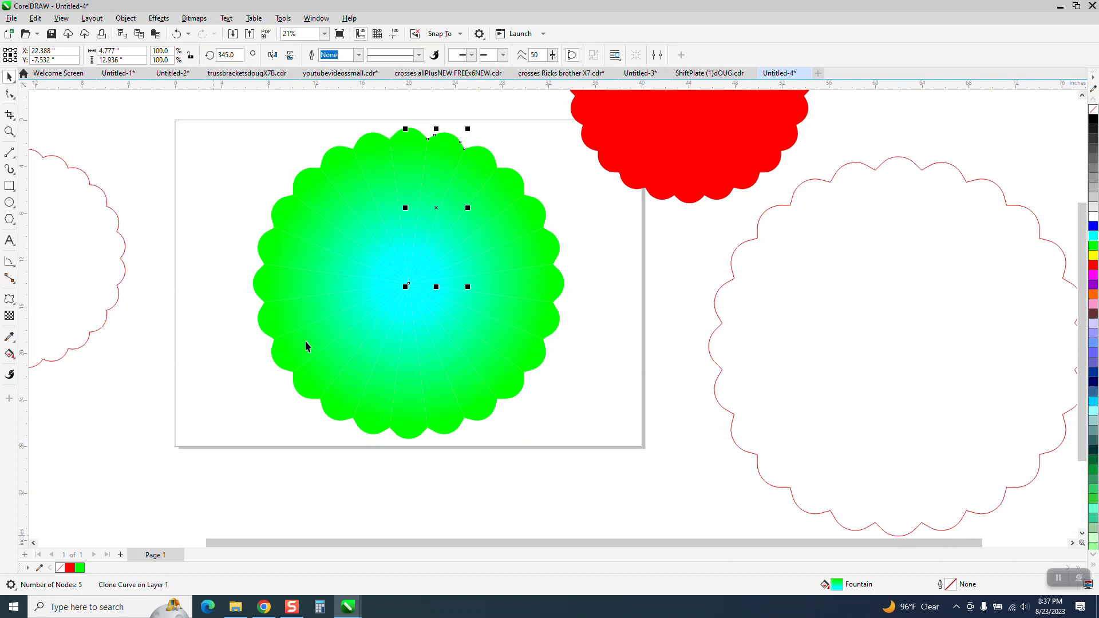
left_click(413, 142)
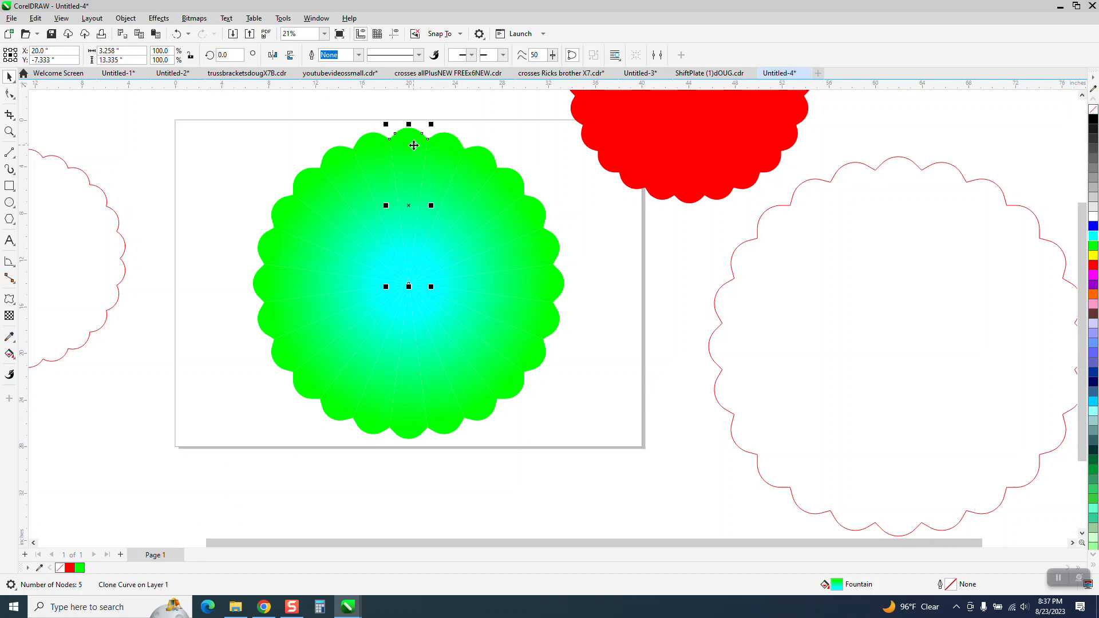
left_click(15, 361)
left_click(50, 354)
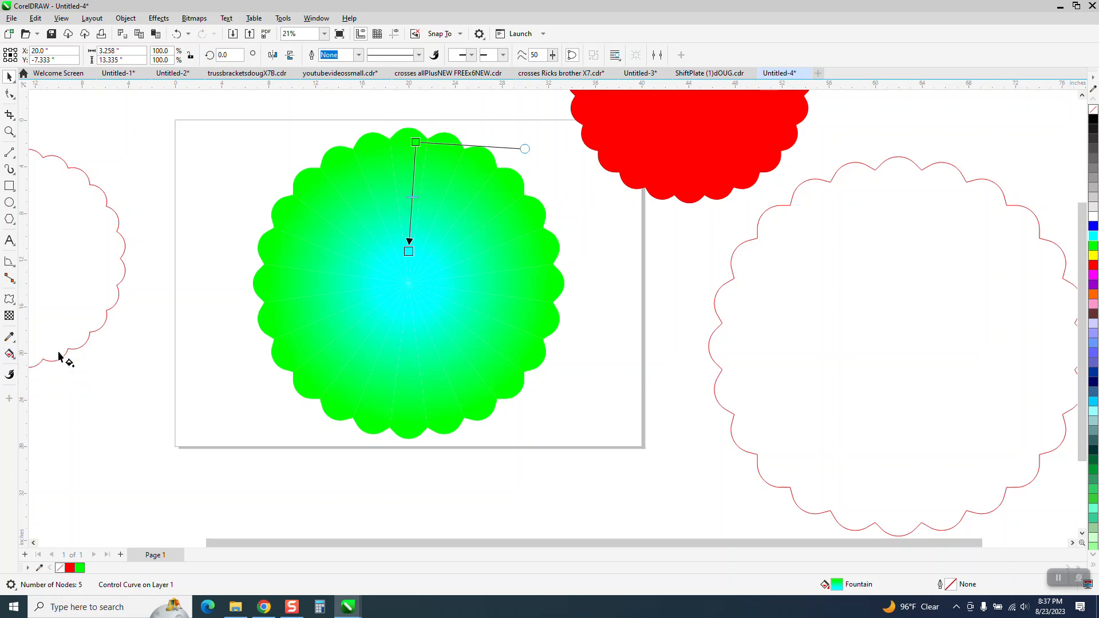
left_click_drag(410, 127, 409, 121)
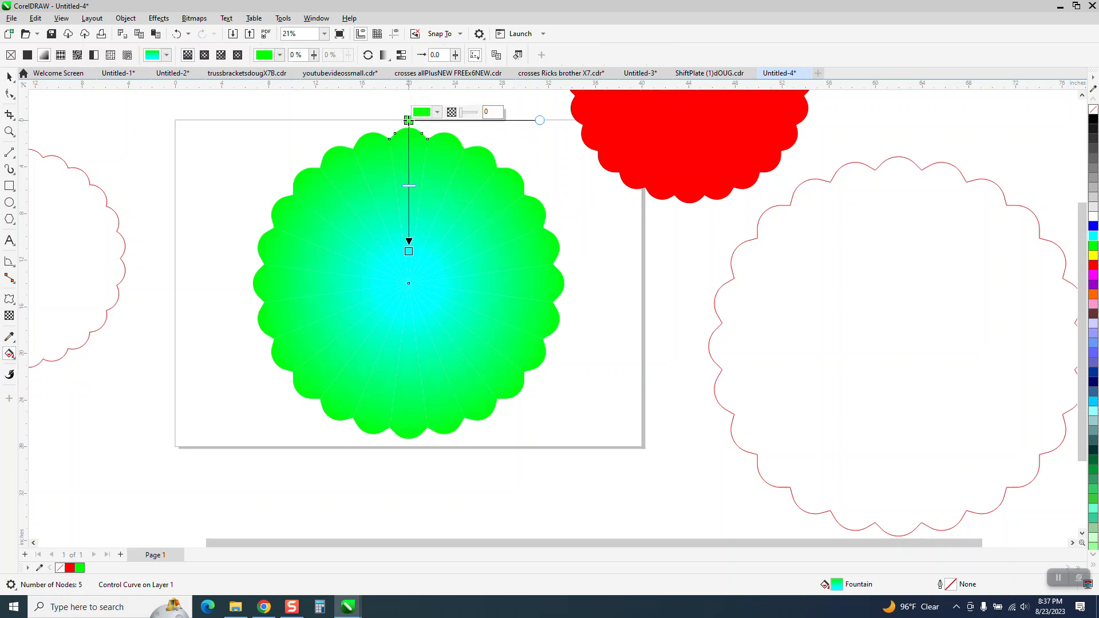
left_click_drag(1093, 226, 409, 251)
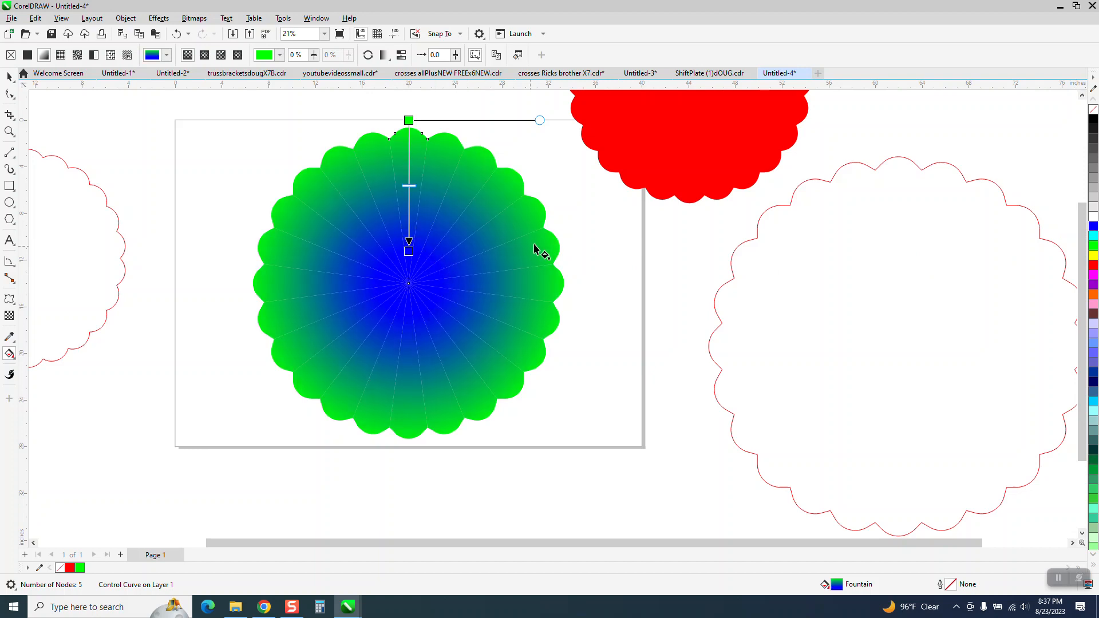
left_click_drag(409, 251, 412, 283)
Add green, blue, yellow, cyan, red and blue colour stops along the original wedge's gradient, working from the centre outwards.
left_click_drag(1095, 248, 615, 249)
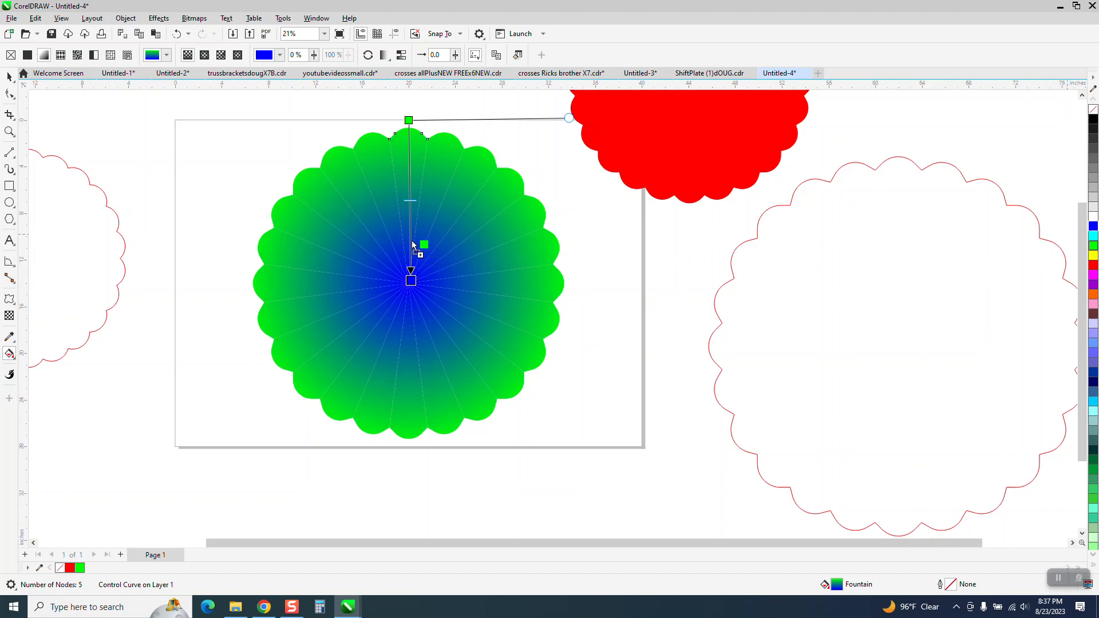
left_click_drag(413, 242, 411, 241)
left_click_drag(1091, 232, 410, 223)
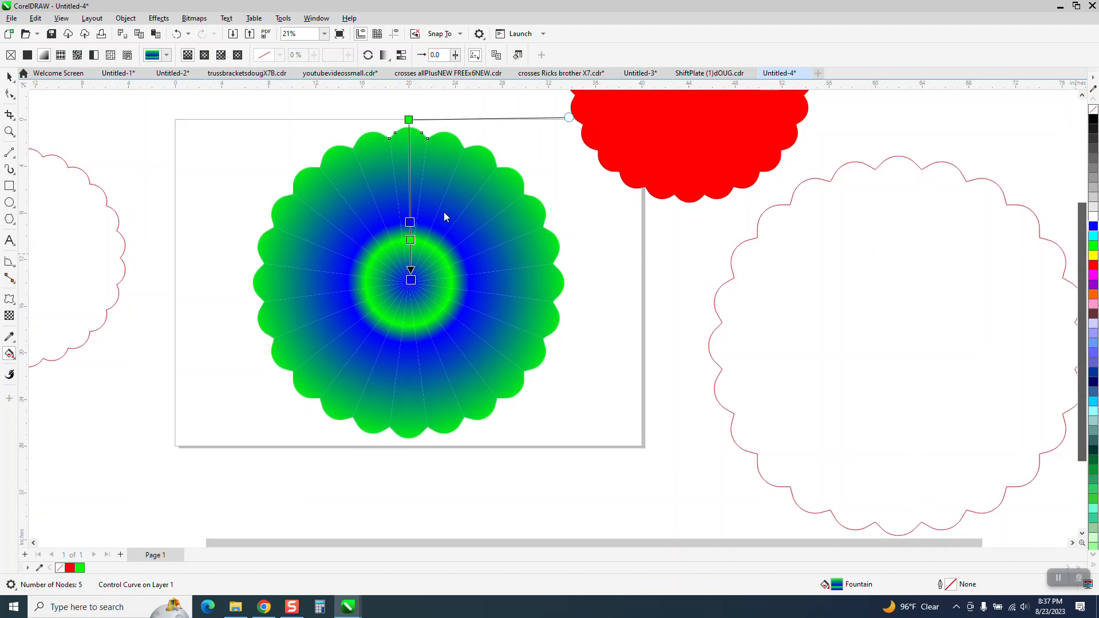
left_click_drag(805, 263, 410, 201)
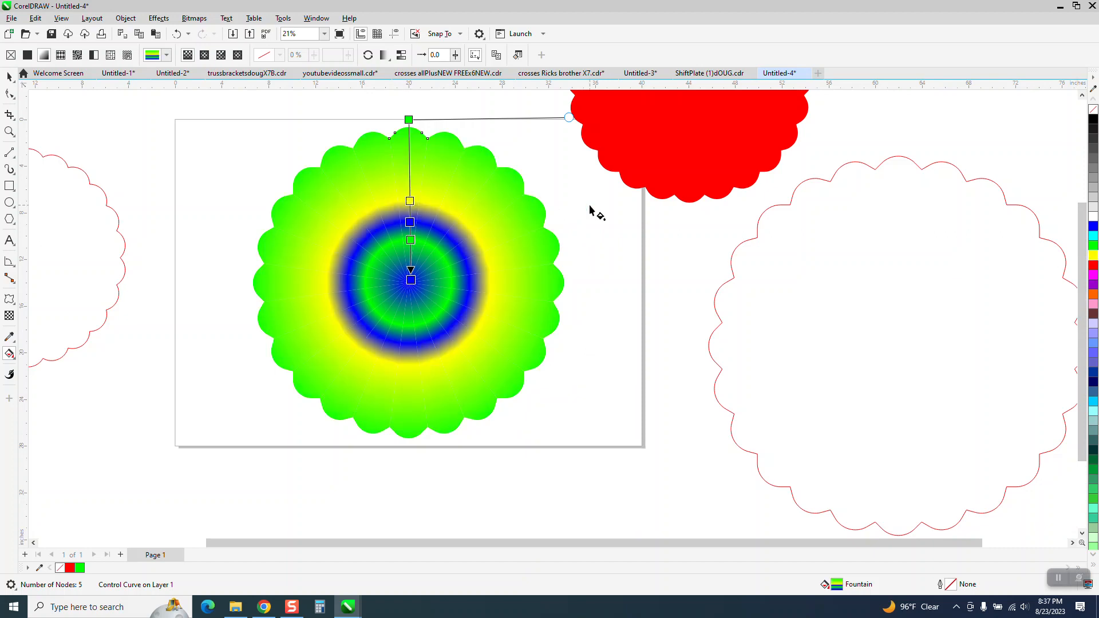
left_click_drag(1092, 238, 410, 187)
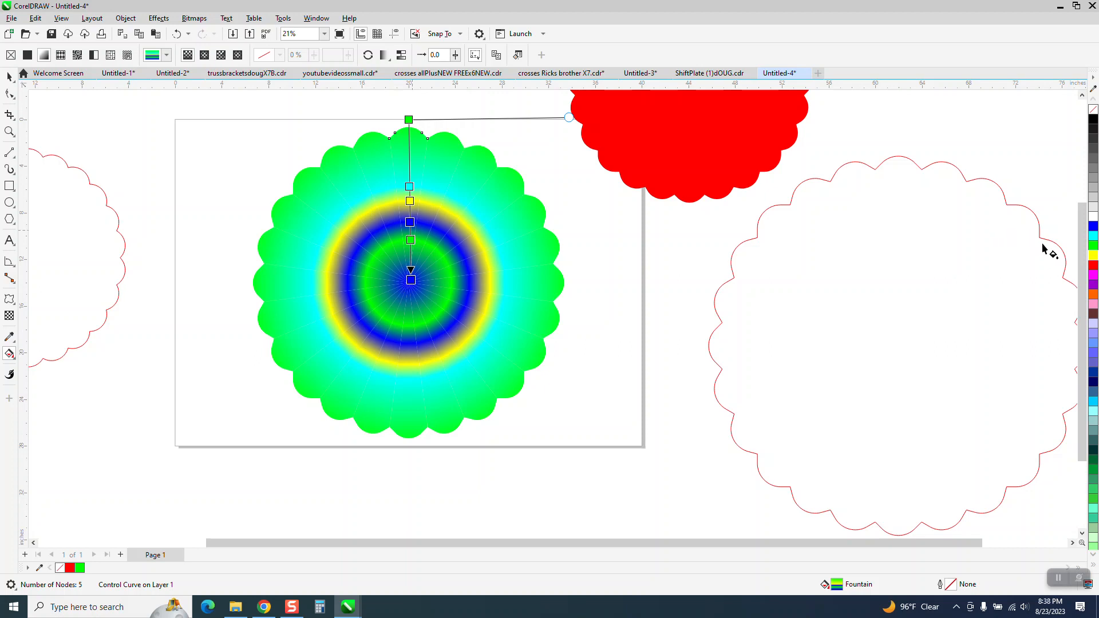
left_click_drag(1094, 265, 410, 169)
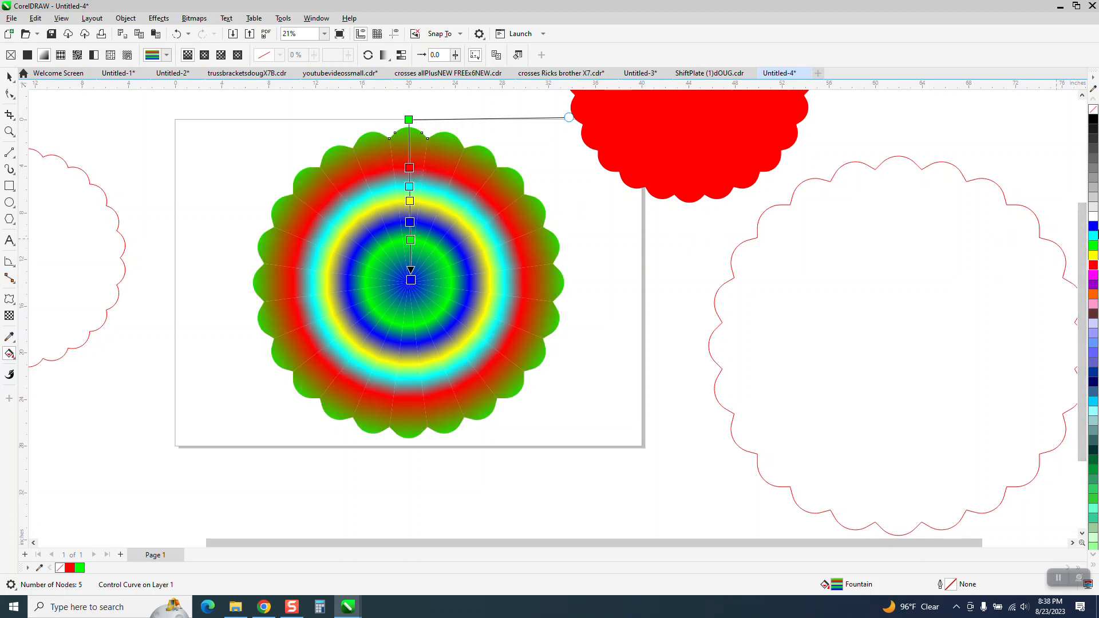
left_click_drag(1095, 231, 409, 151)
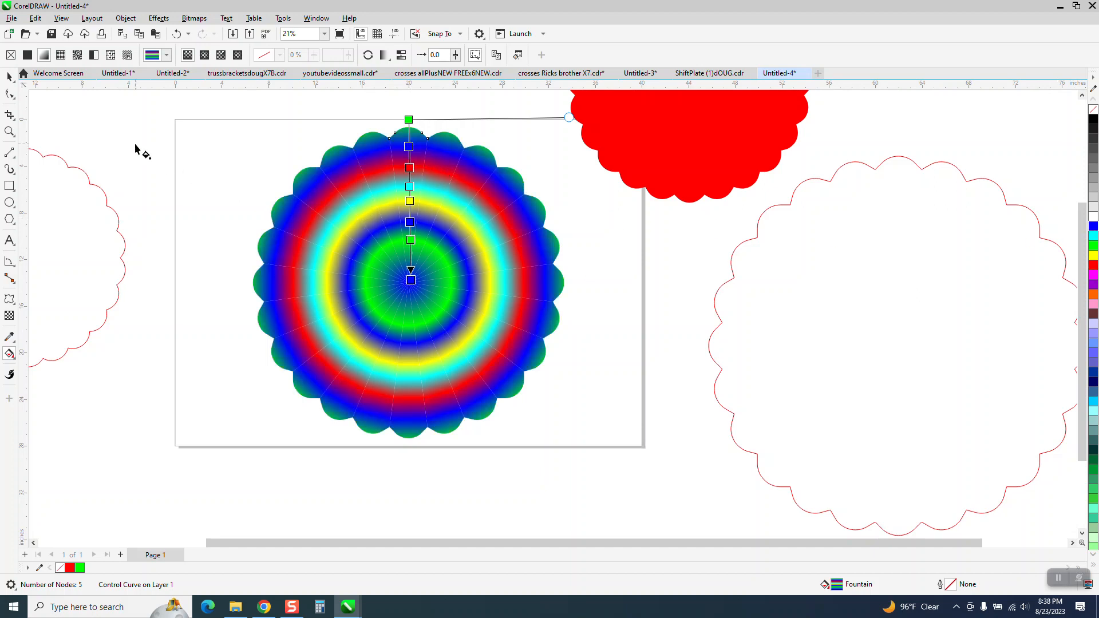
left_click(192, 170)
scroll(228, 293, "down", 2)
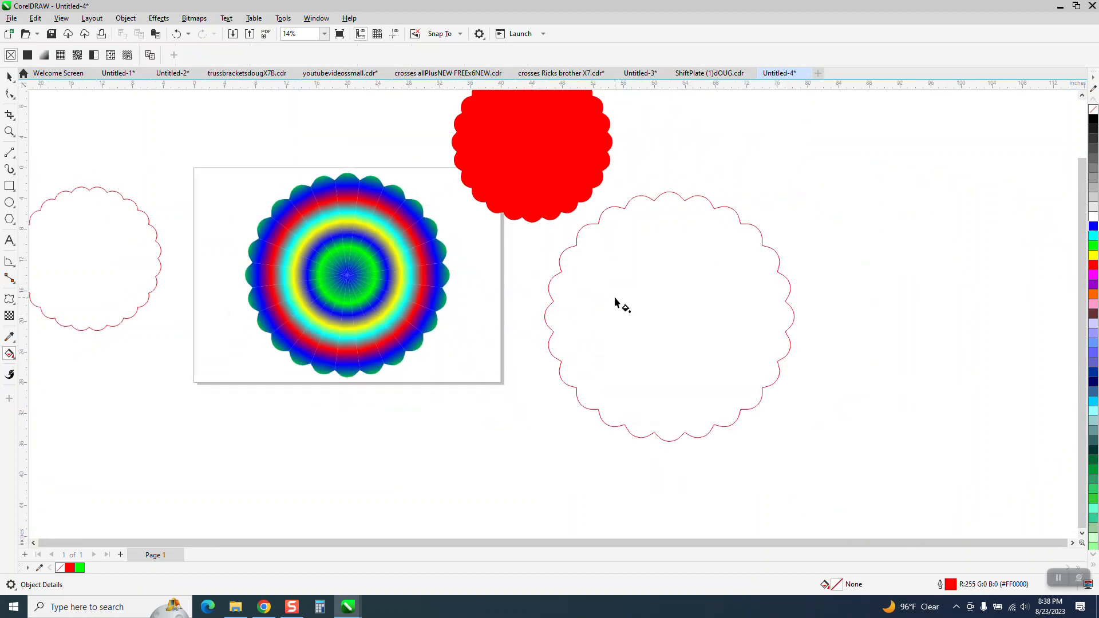
left_click(8, 133)
left_click_drag(209, 177, 557, 427)
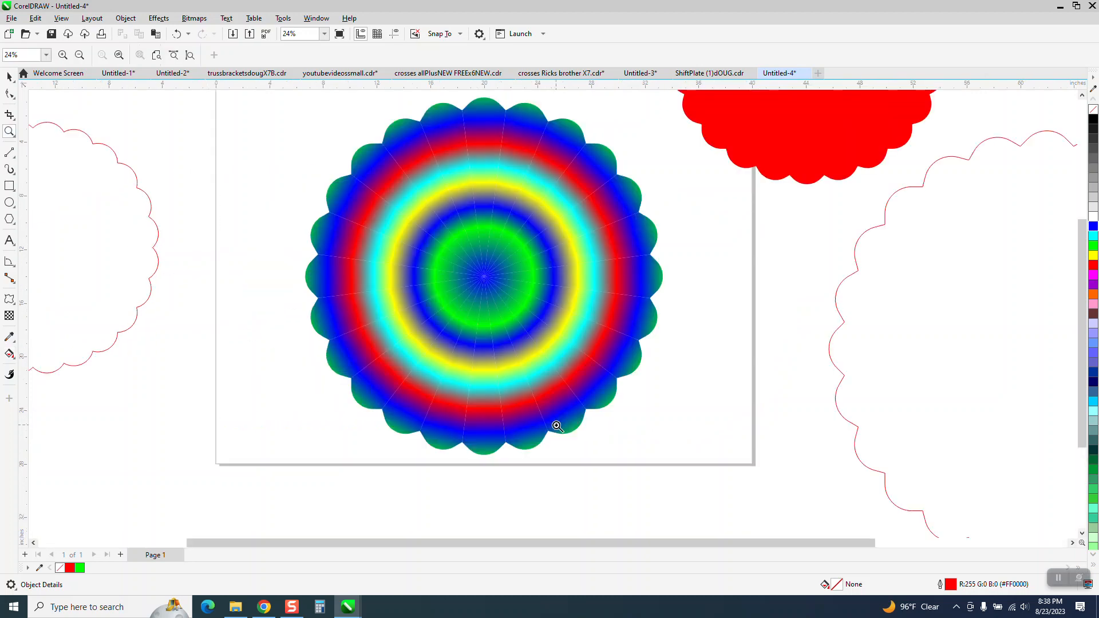